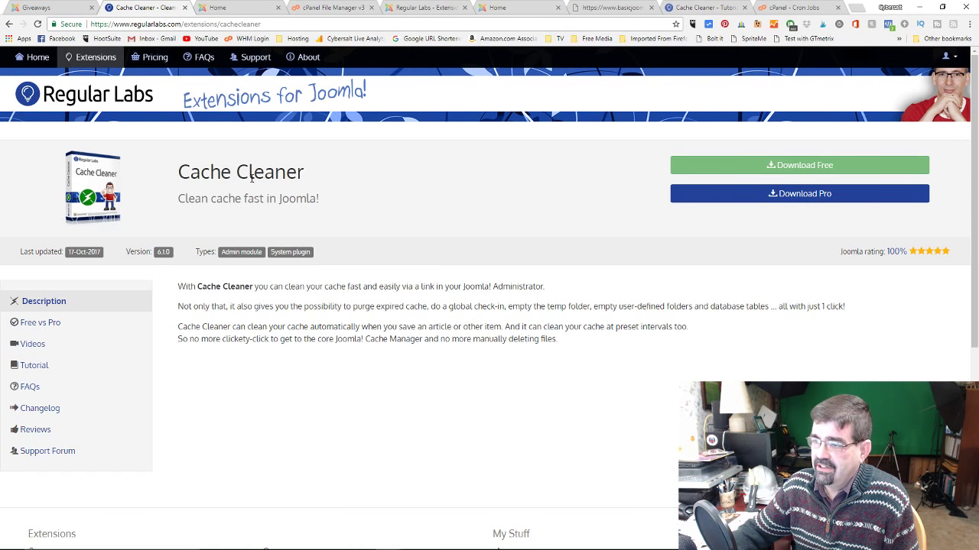
# Switch from the Cache Cleaner page to the 'A Free Joomla Install' site's home page
pyautogui.click(234, 9)
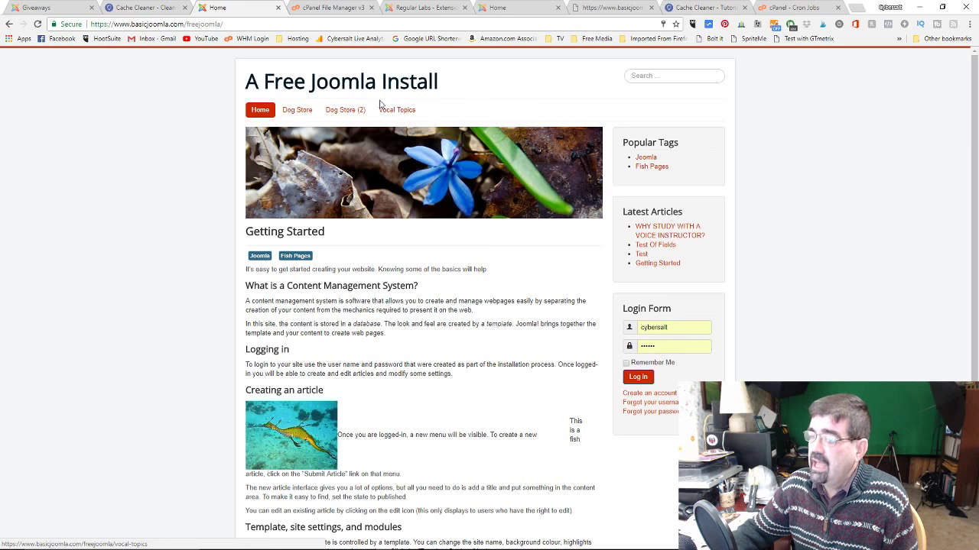
# Check the Regular Labs Extension Manager, confirming Cache Cleaner 6.1.0 is installed and up to date
pyautogui.click(416, 8)
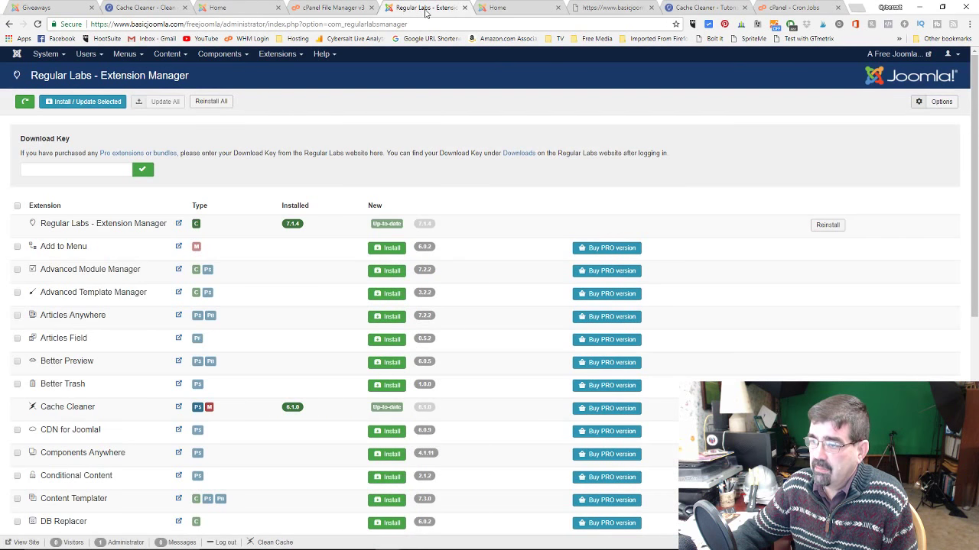
pyautogui.click(207, 59)
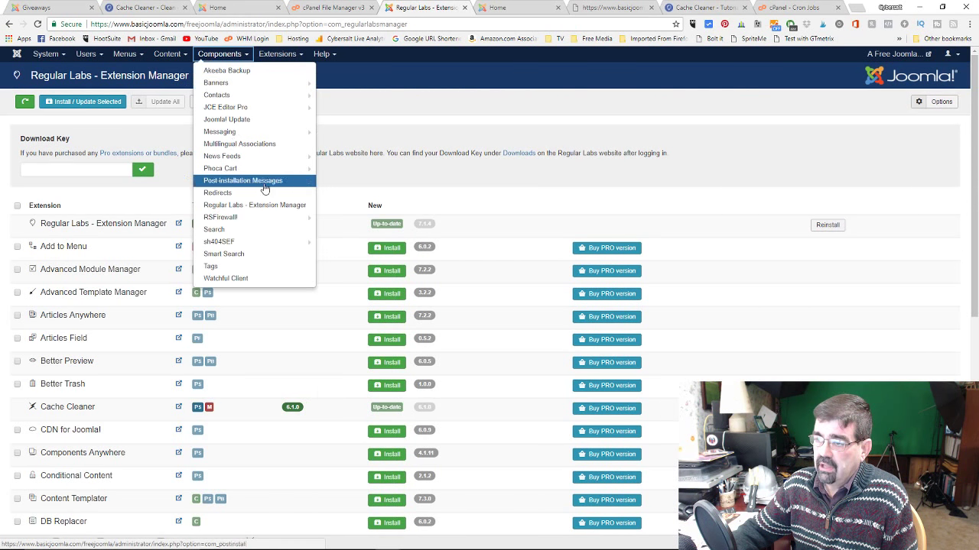
pyautogui.click(385, 88)
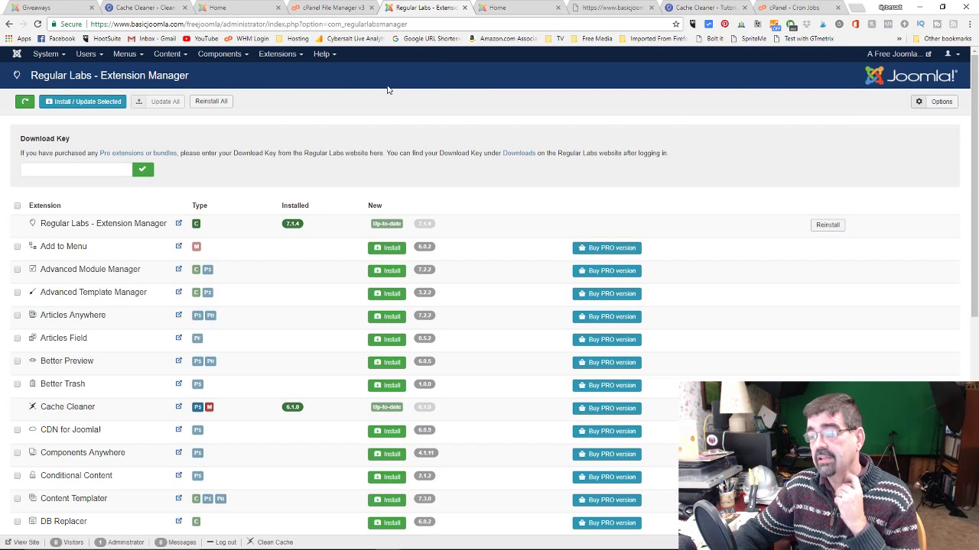
pyautogui.click(219, 55)
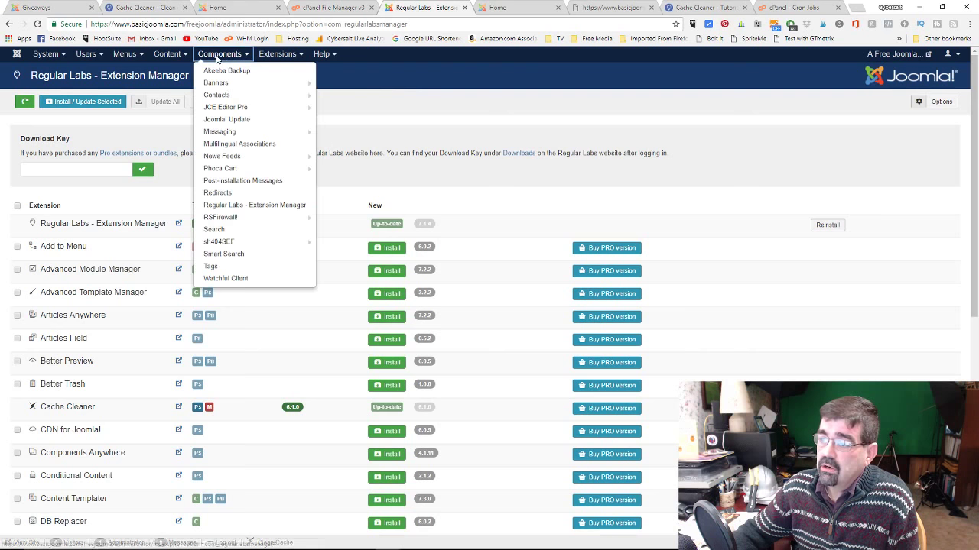
pyautogui.click(263, 57)
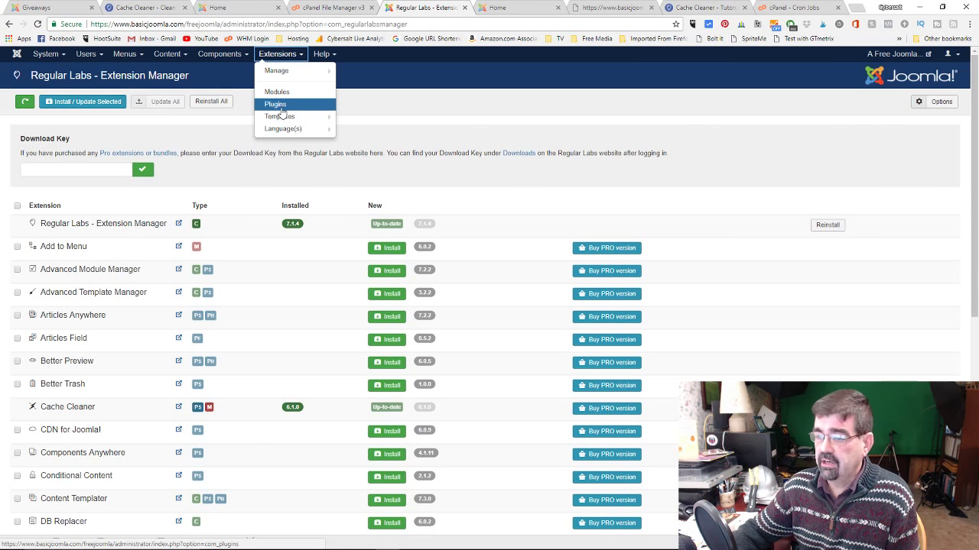
pyautogui.click(497, 106)
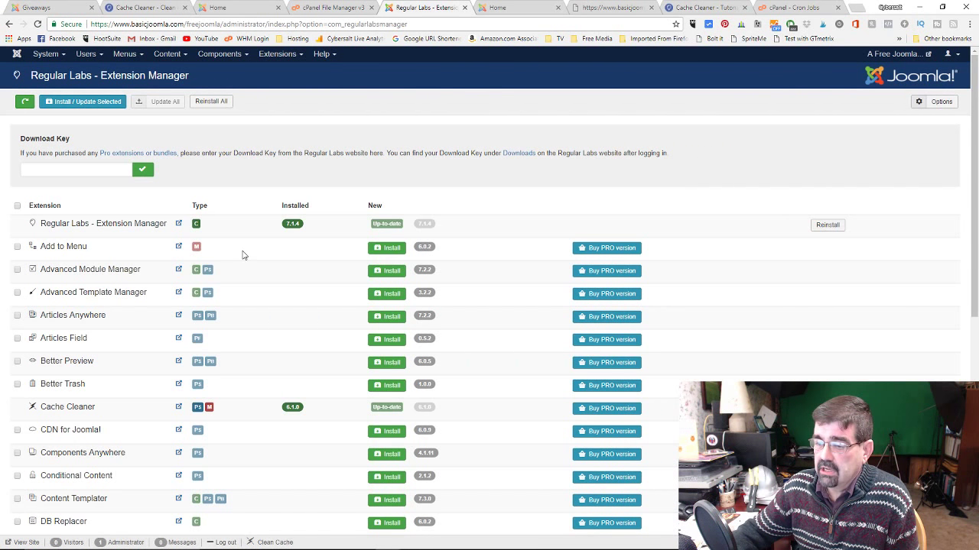
pyautogui.moveTo(81, 401)
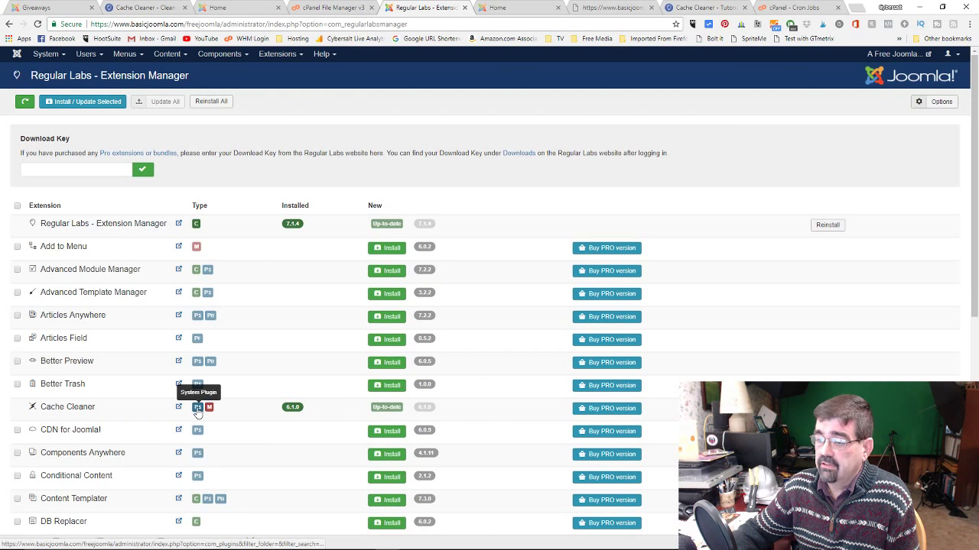
# Open the System - Regular Labs - Cache Cleaner plugin and review its Frontend secret URL settings
pyautogui.click(197, 410)
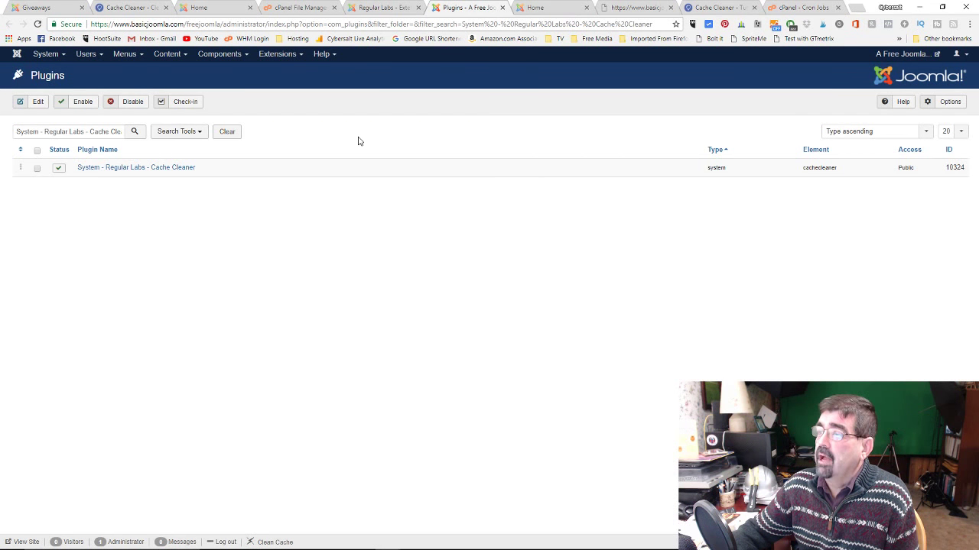
pyautogui.click(138, 167)
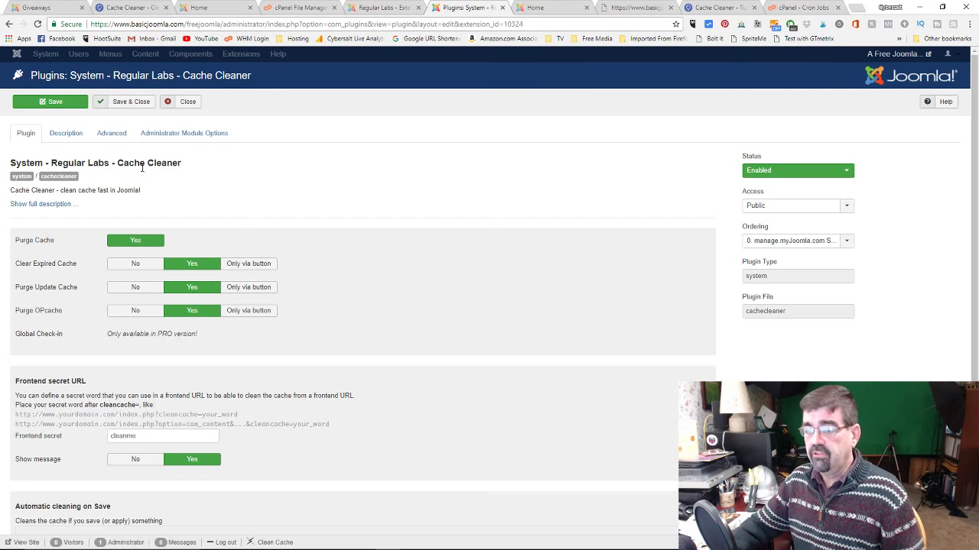
pyautogui.scroll(-1, 480, 175)
pyautogui.scroll(-2, 480, 175)
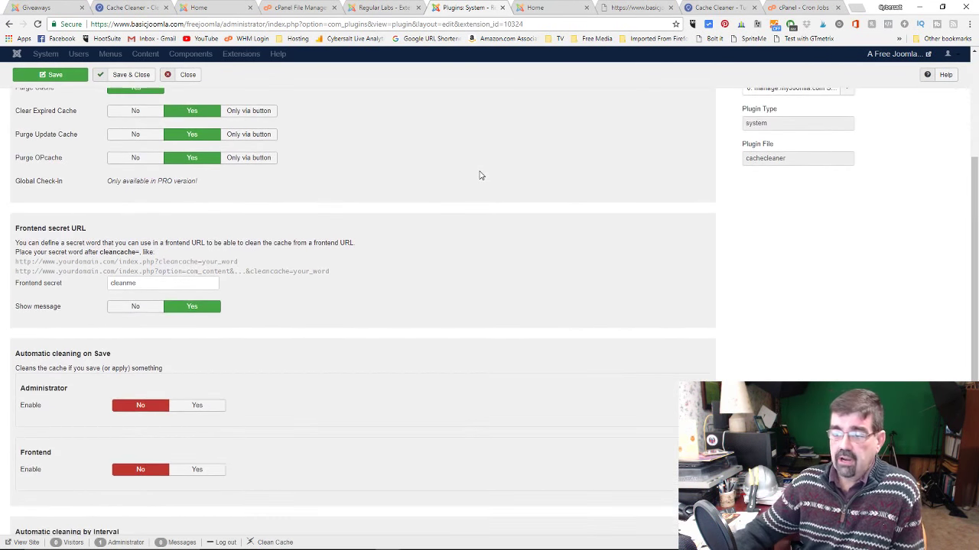
pyautogui.scroll(-1, 408, 178)
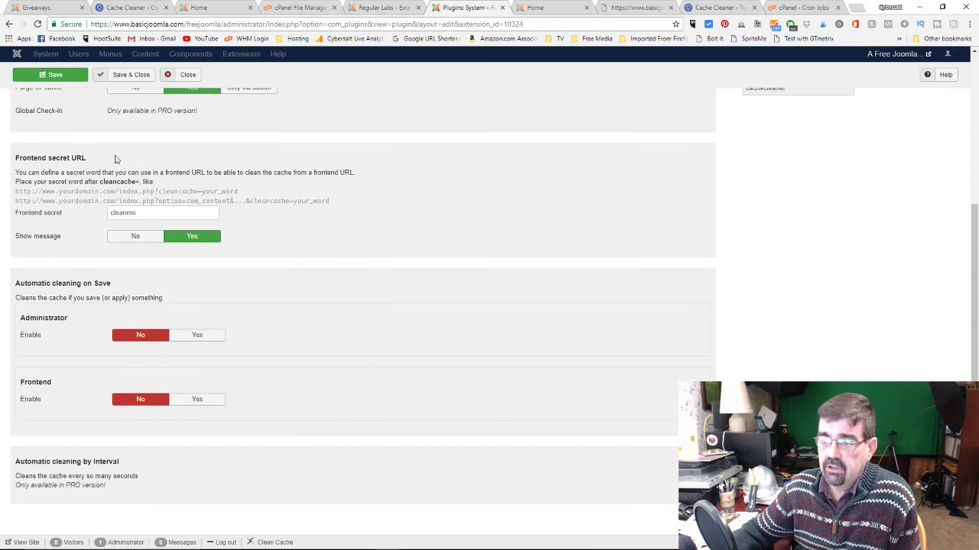
pyautogui.scroll(3, 117, 159)
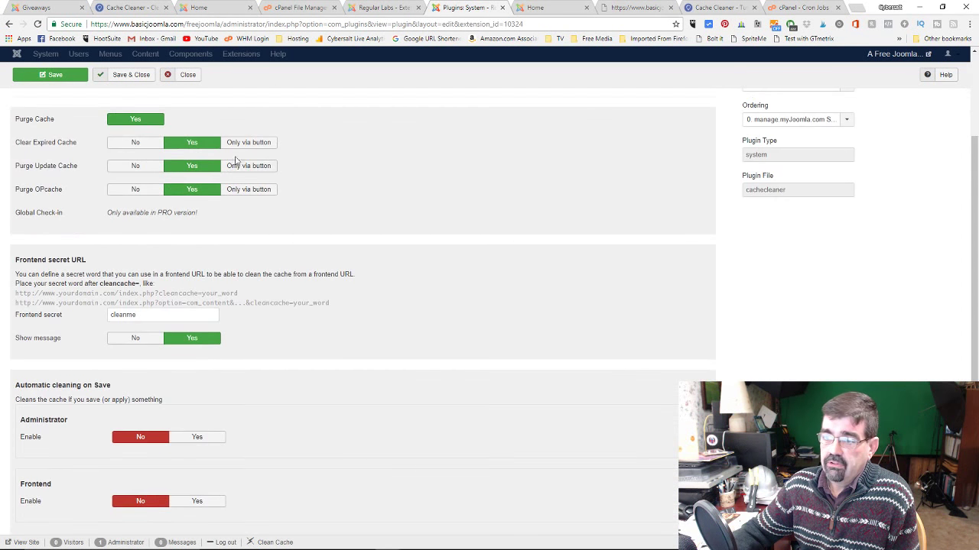
pyautogui.scroll(-3, 483, 192)
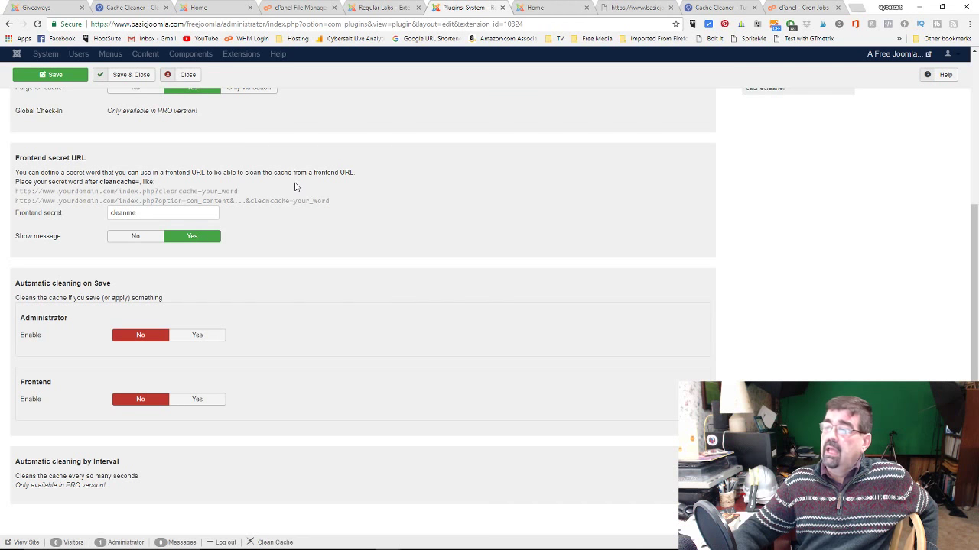
# Load the frontend with ?cleancache=cleanme to clean 127.96KB of cache, then return to File Manager
pyautogui.click(559, 9)
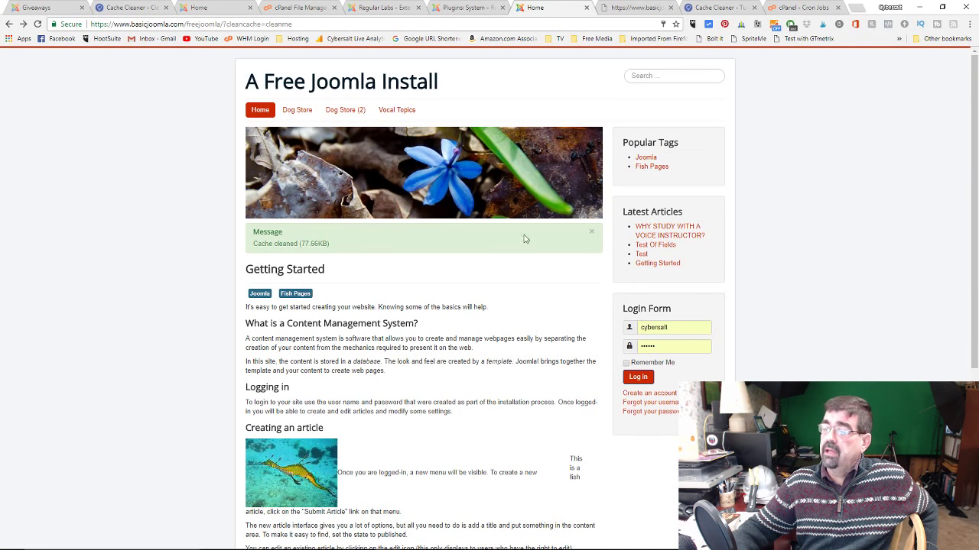
pyautogui.click(591, 232)
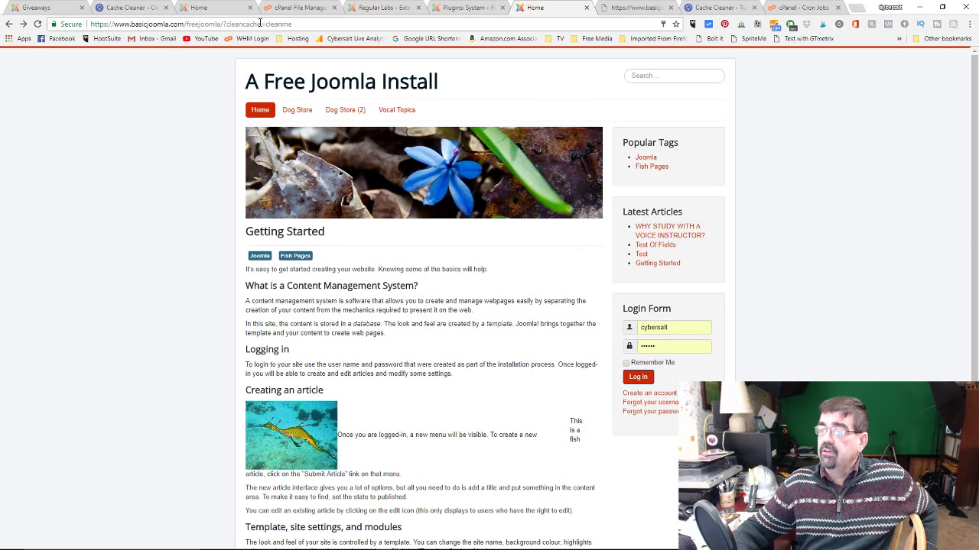
pyautogui.click(298, 26)
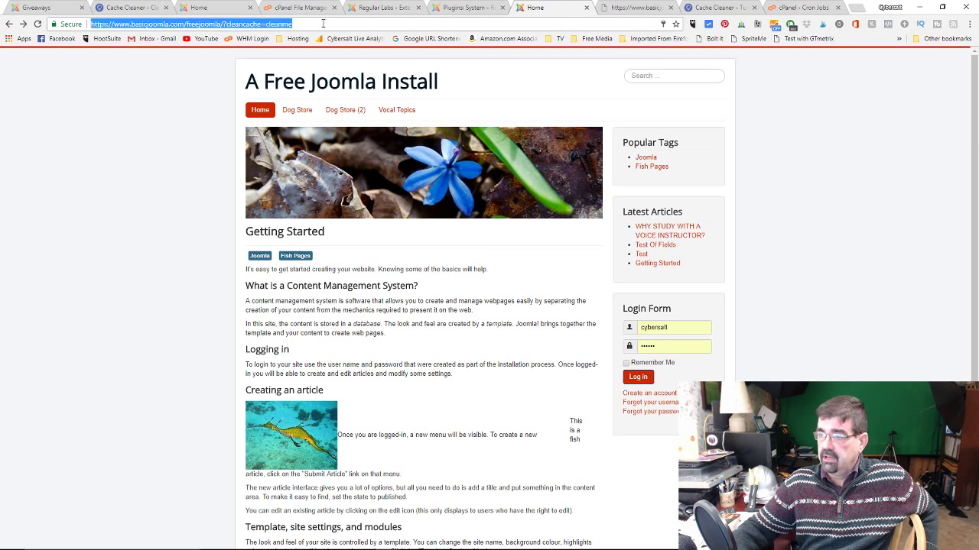
pyautogui.click(322, 24)
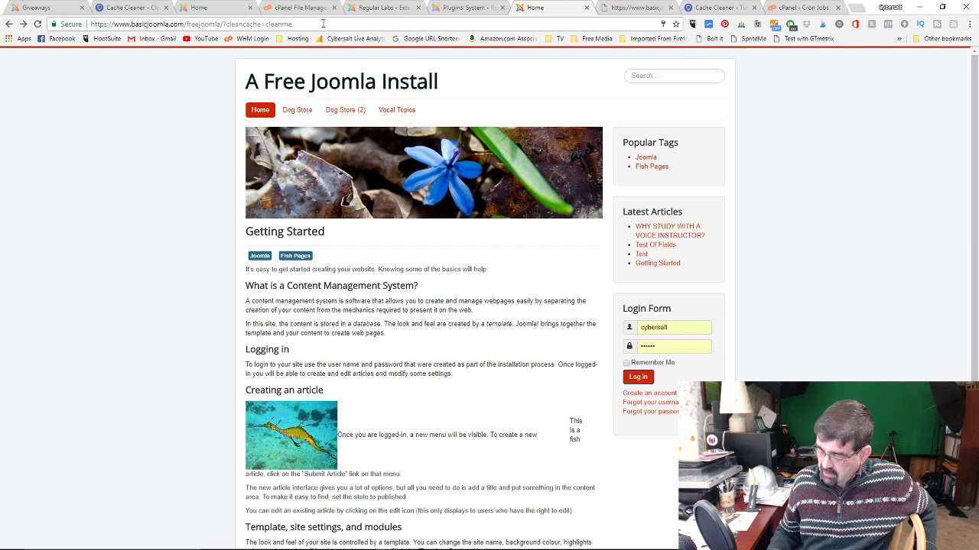
pyautogui.press('Return')
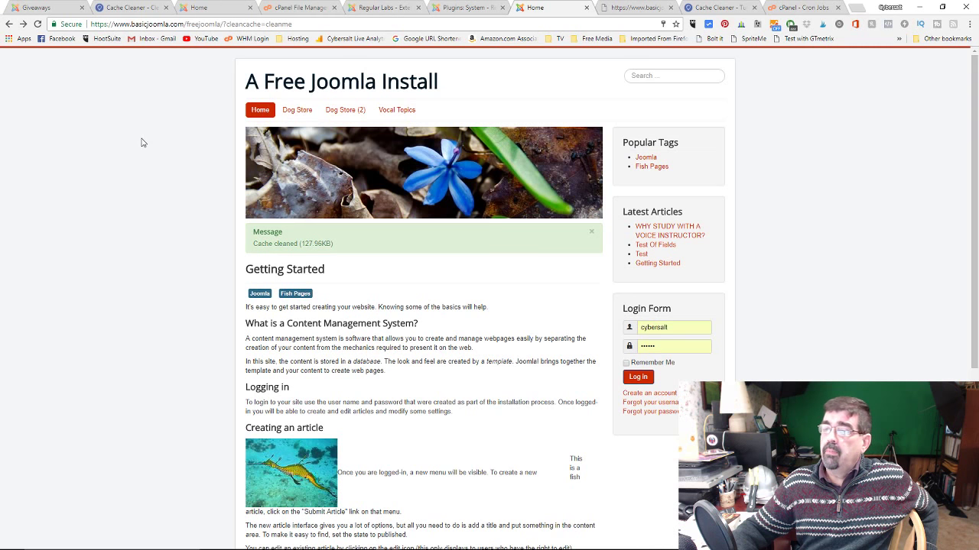
pyautogui.click(298, 8)
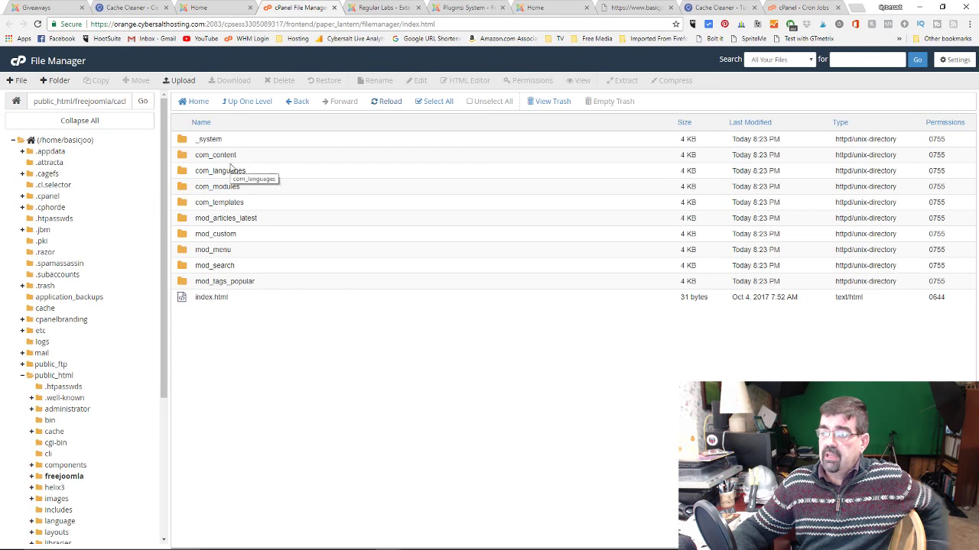
# Refresh the cache folder listing, then return to the frontend's Cache cleaned (127.96KB) page
pyautogui.click(92, 101)
pyautogui.moveTo(91, 101); pyautogui.dragTo(123, 101)
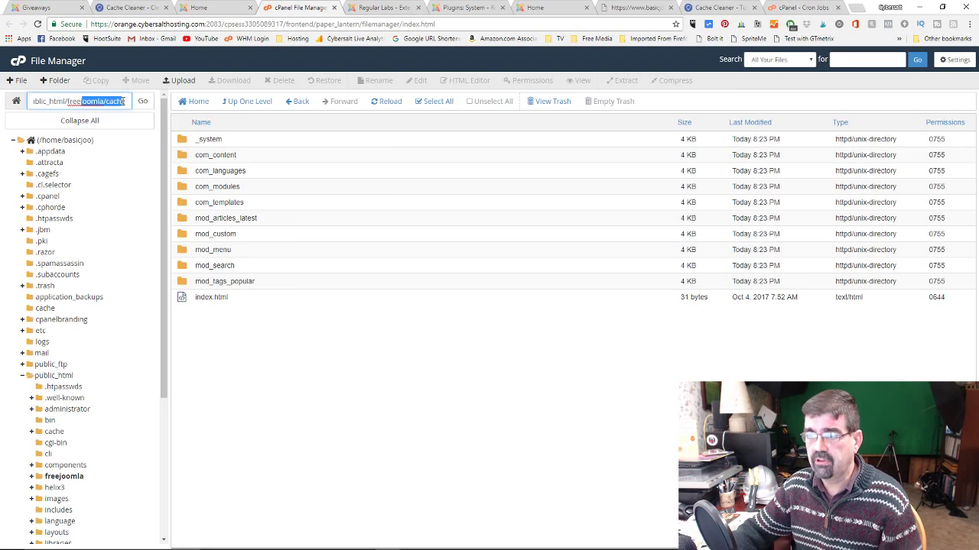
pyautogui.click(121, 101)
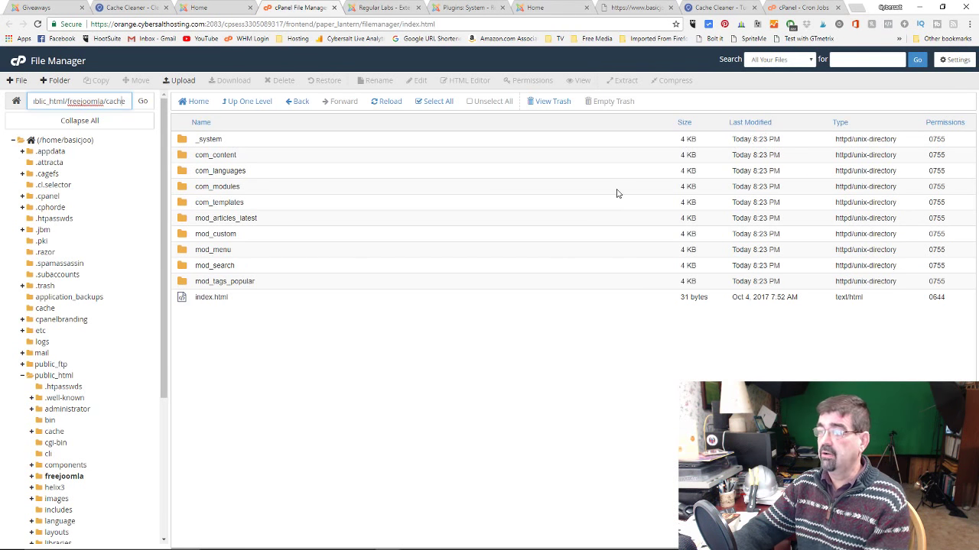
pyautogui.click(387, 102)
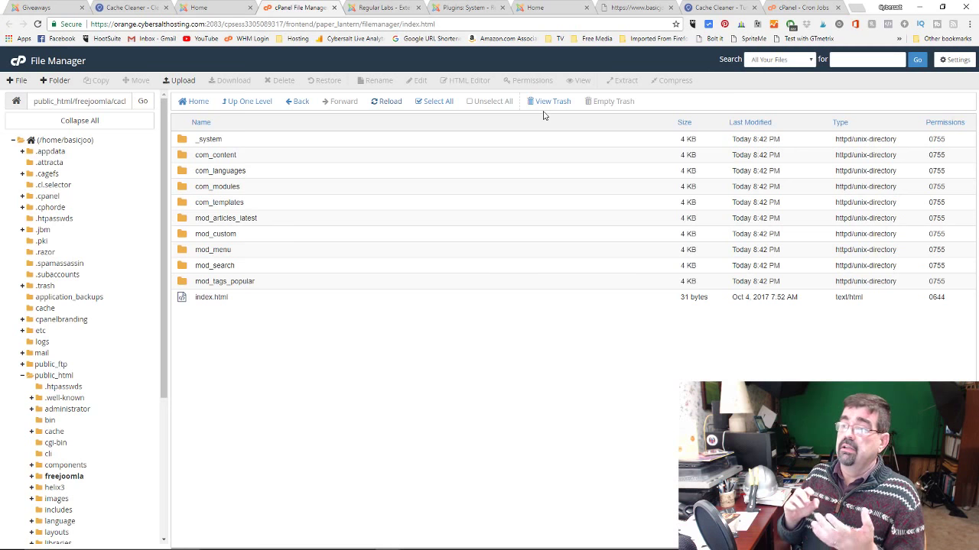
pyautogui.click(386, 7)
pyautogui.click(533, 8)
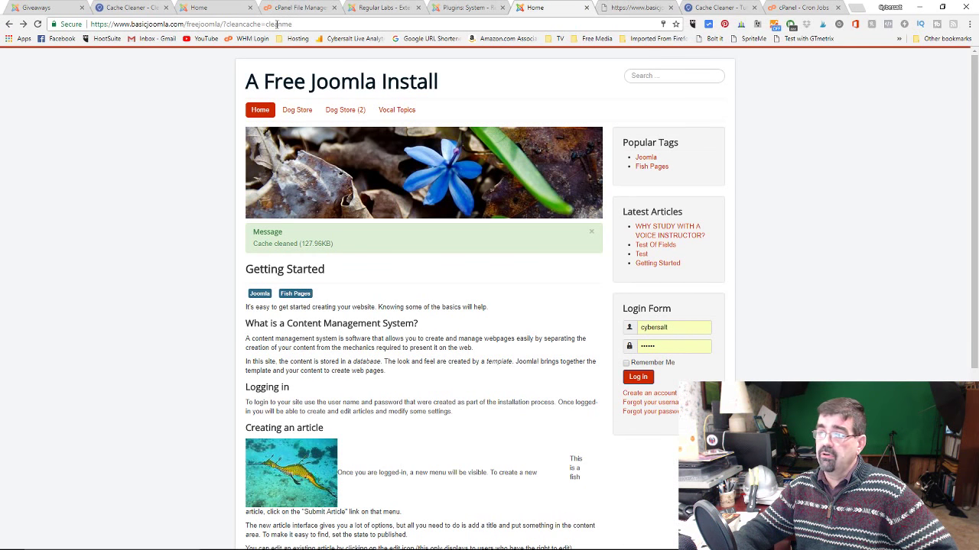
pyautogui.click(632, 9)
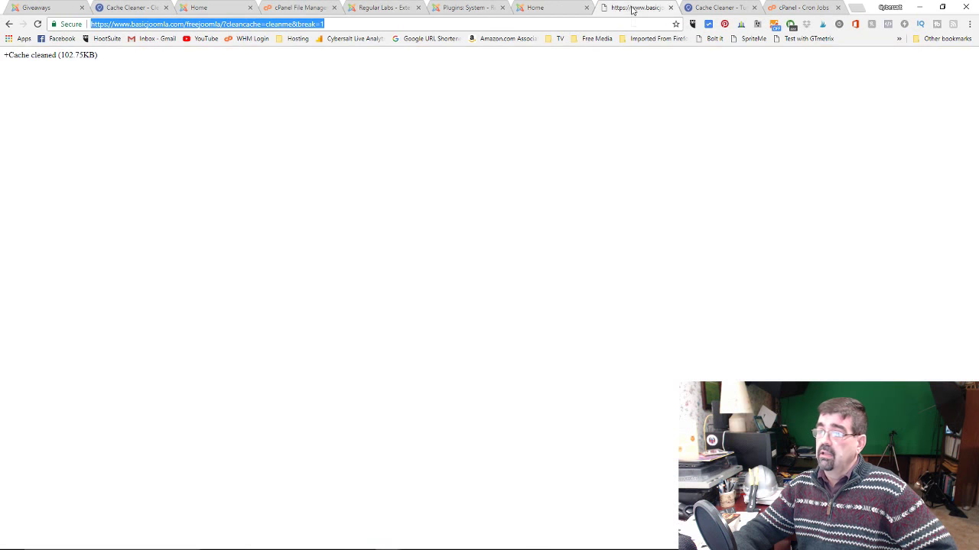
pyautogui.click(351, 25)
pyautogui.click(263, 25)
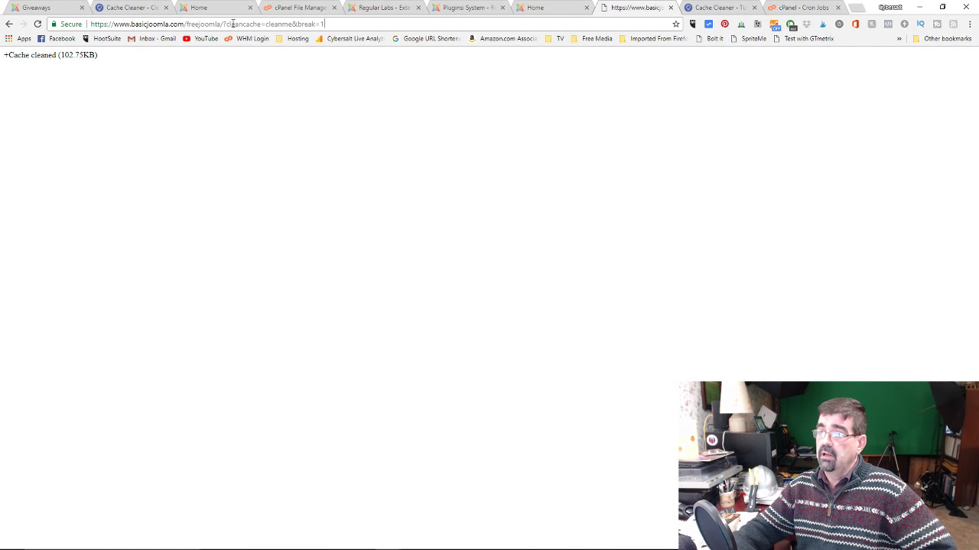
pyautogui.write('=')
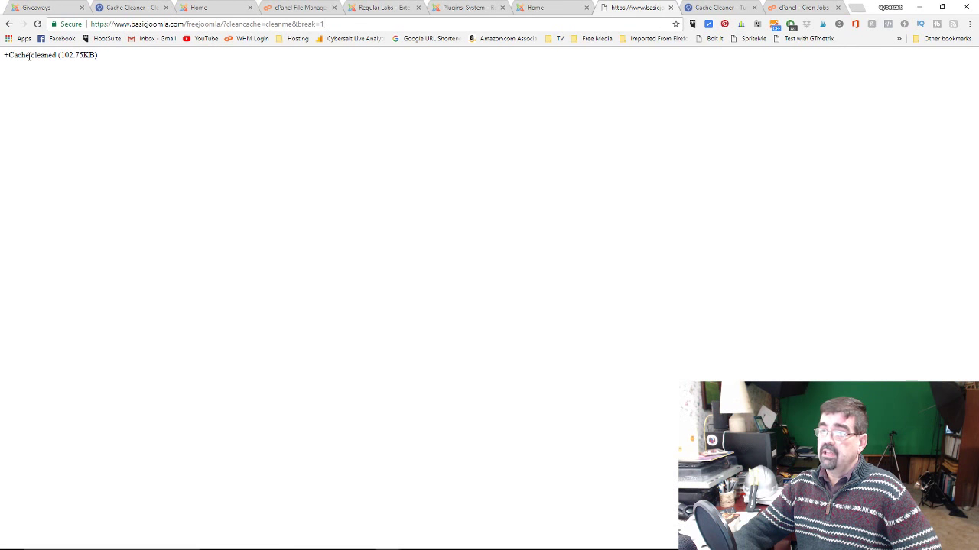
# Reload the home page, then rerun the break=1 secret URL, cleaning 77.66KB of cache
pyautogui.click(365, 11)
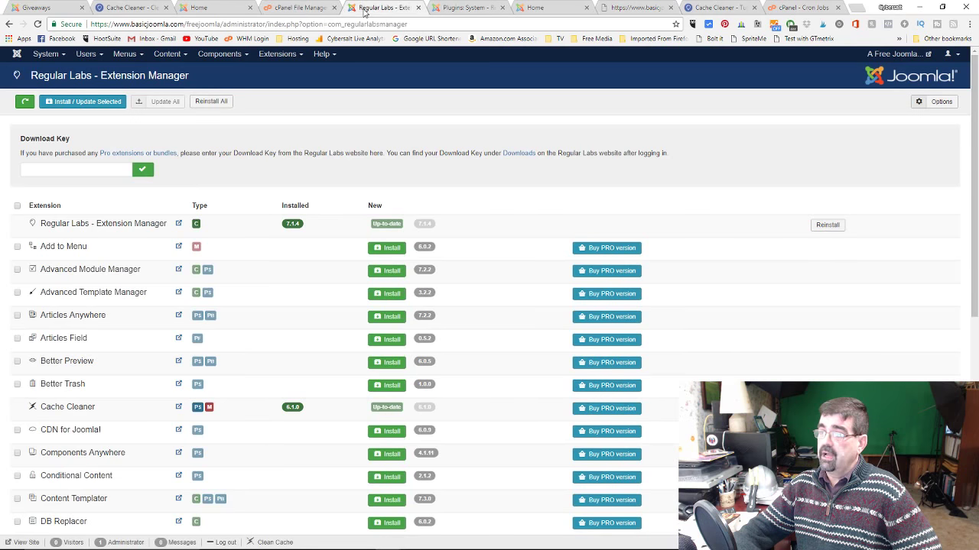
pyautogui.click(546, 10)
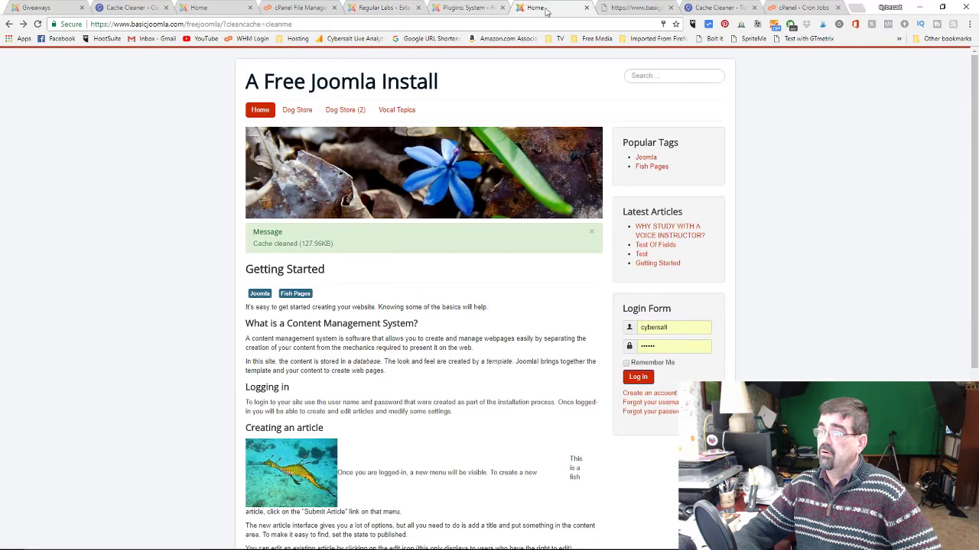
pyautogui.click(261, 111)
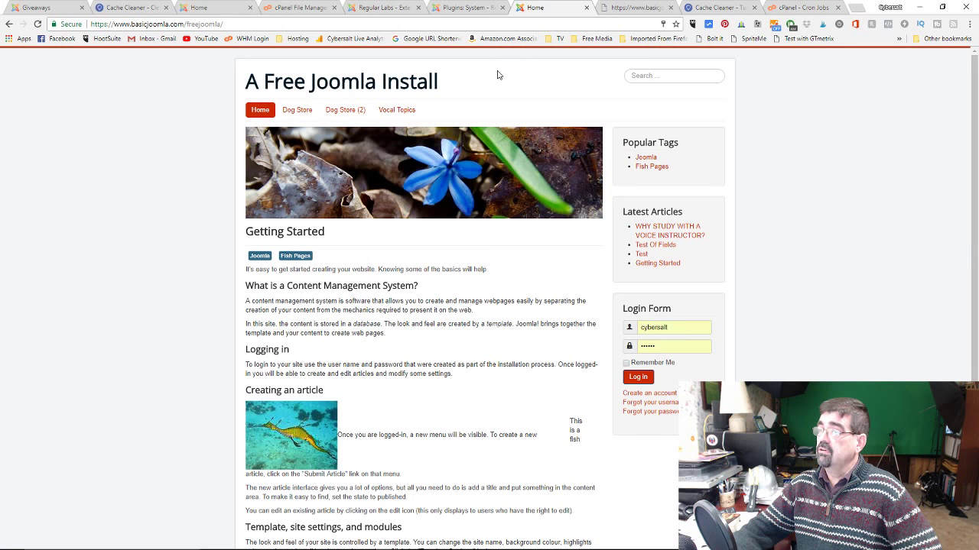
pyautogui.click(621, 7)
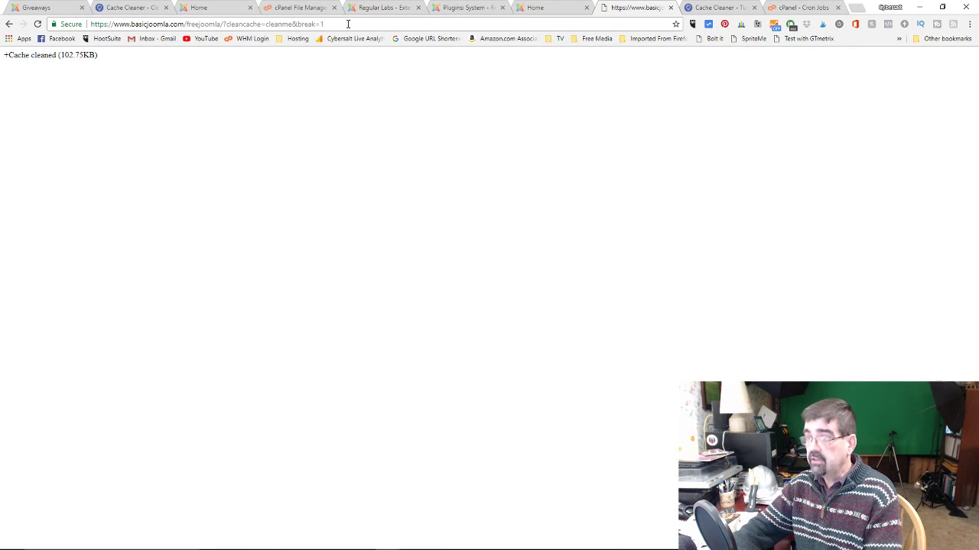
pyautogui.press('F5')
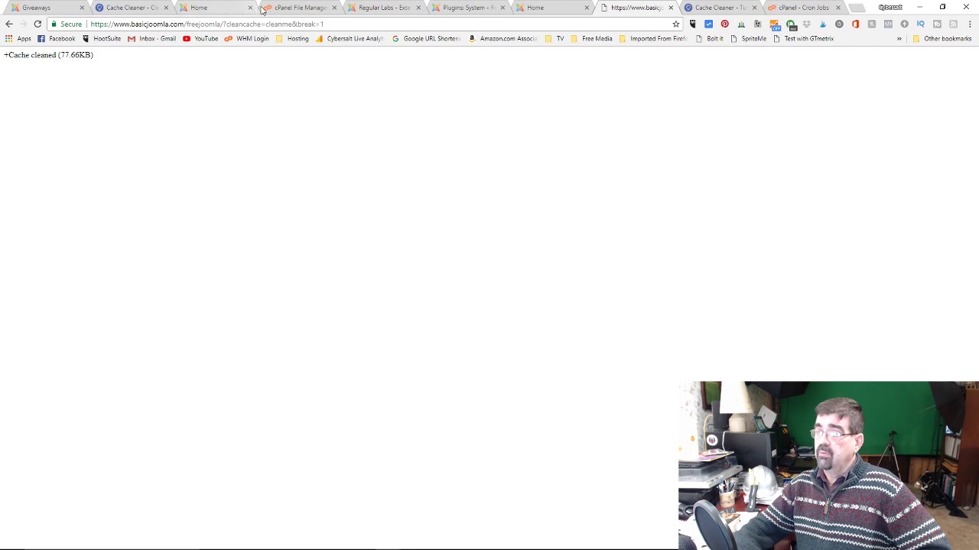
pyautogui.click(291, 9)
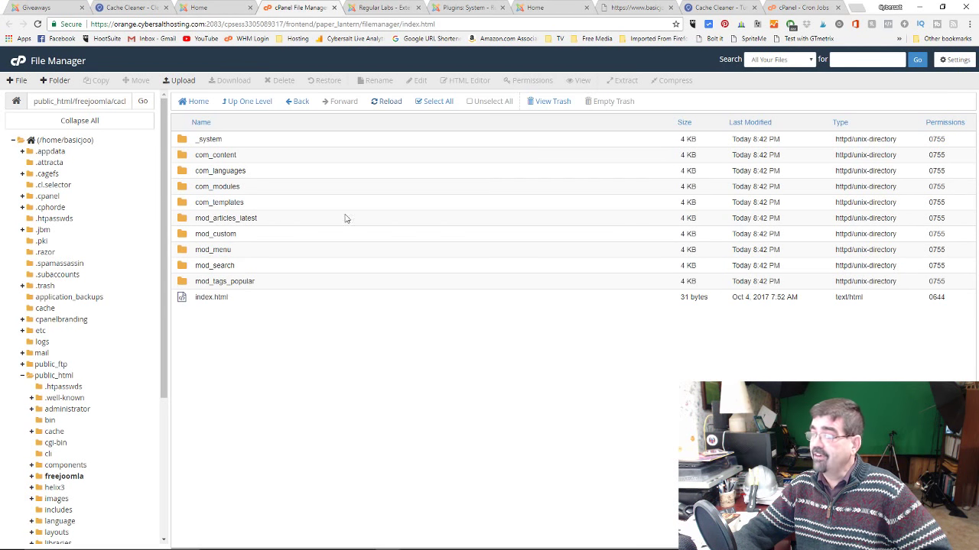
# Refresh the freejoomla cache folder, confirming only _system and index.html remain
pyautogui.click(390, 104)
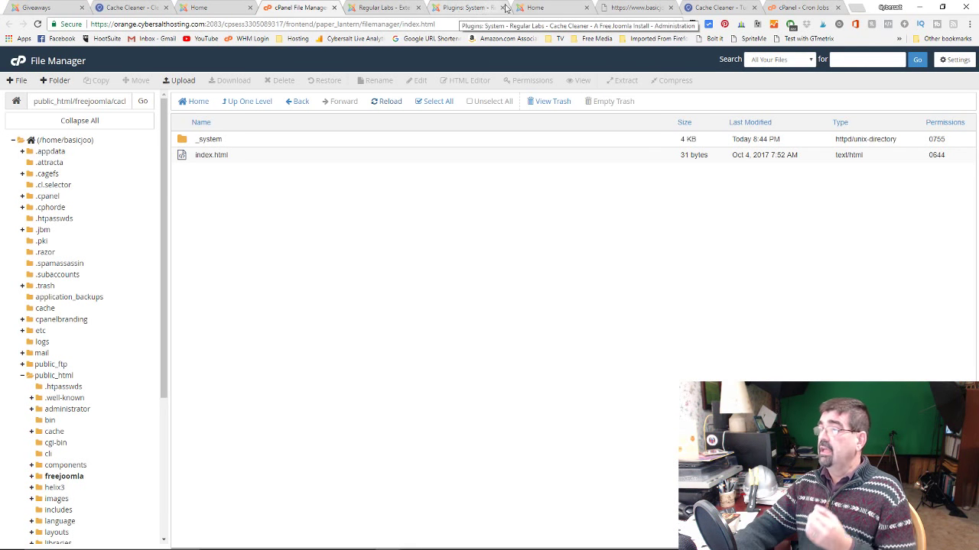
# Read through the Cache Cleaner tutorial and search the page for 'cron'
pyautogui.click(705, 9)
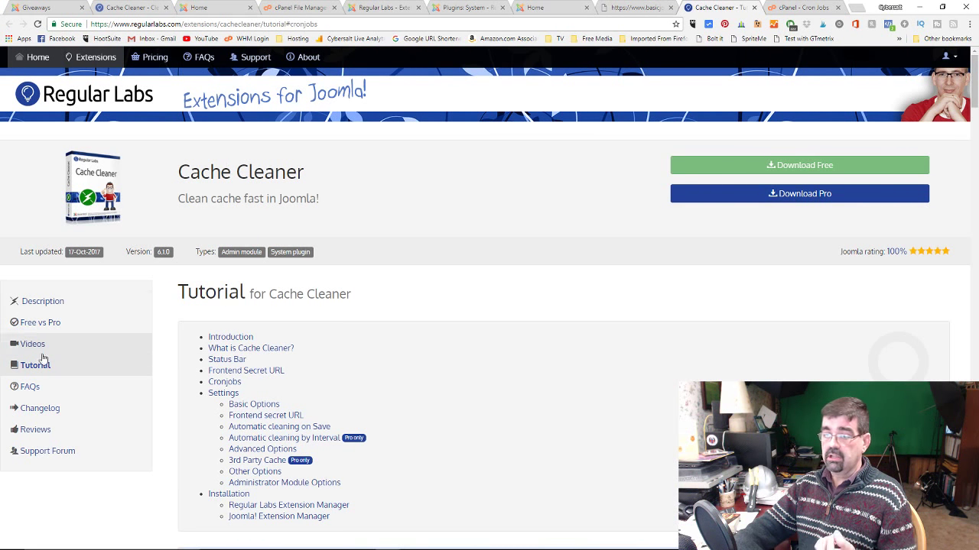
pyautogui.scroll(-1, 544, 285)
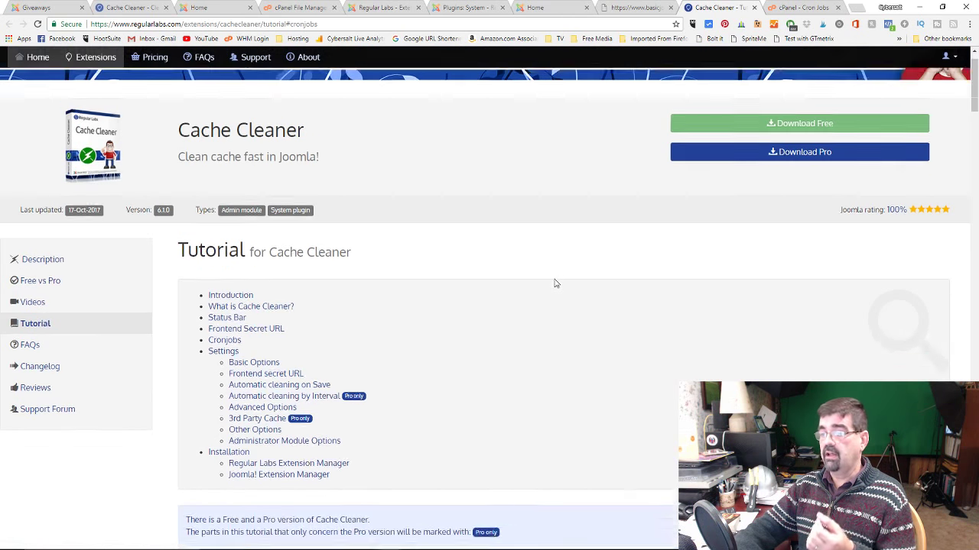
pyautogui.scroll(-4, 555, 284)
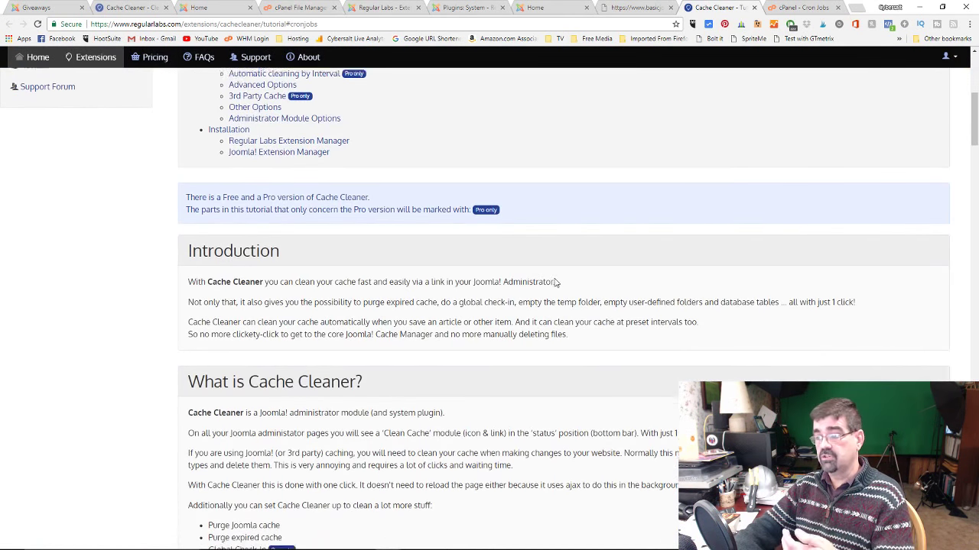
pyautogui.scroll(-6, 556, 282)
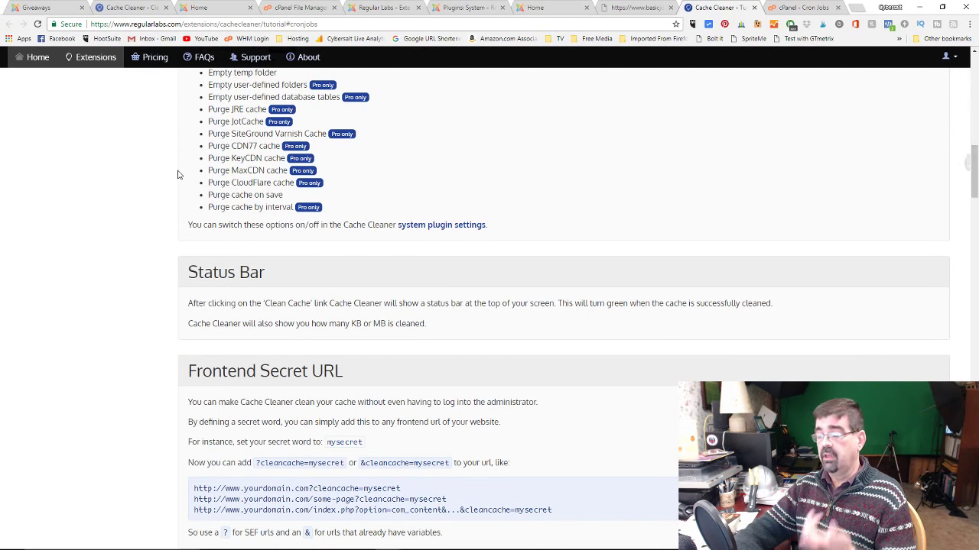
pyautogui.scroll(-8, 480, 207)
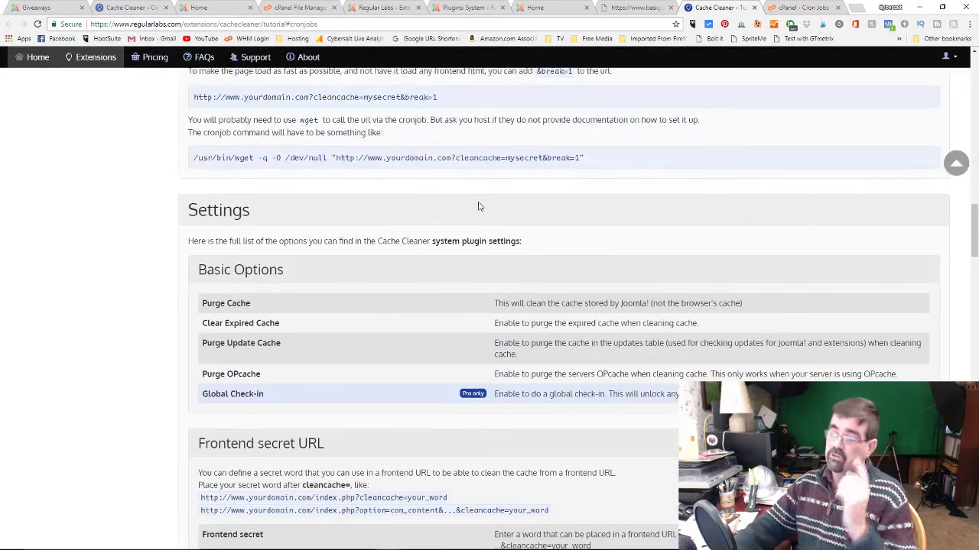
pyautogui.scroll(-15, 479, 207)
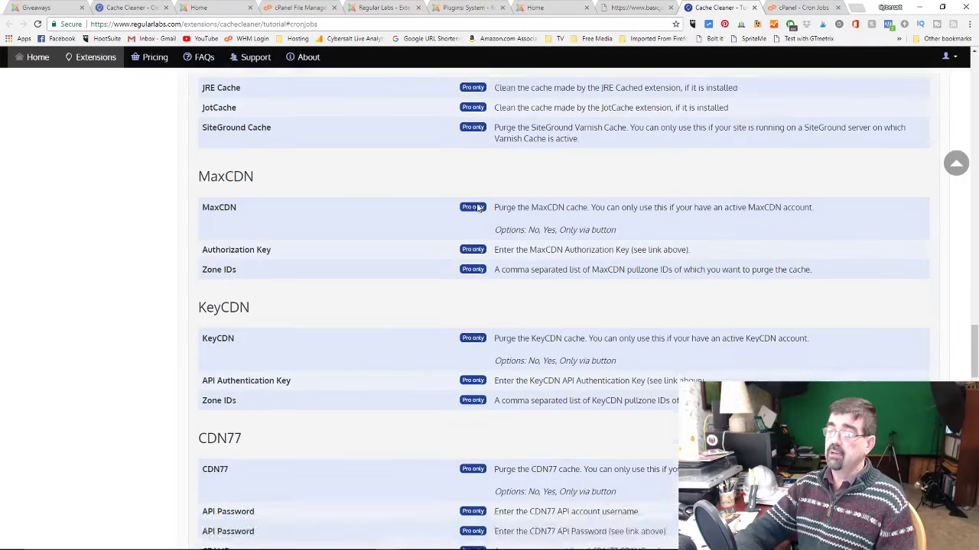
pyautogui.scroll(-20, 477, 206)
pyautogui.scroll(3, 478, 208)
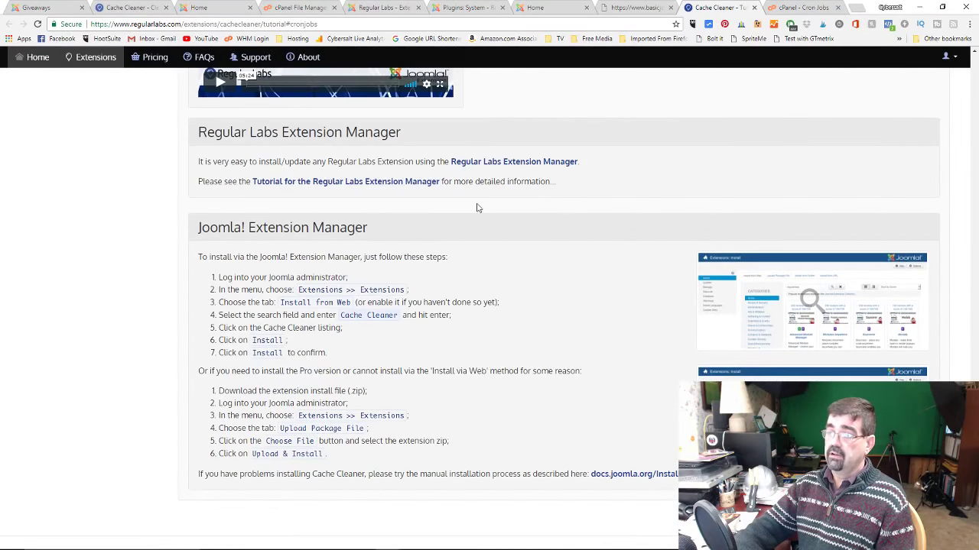
pyautogui.scroll(7, 477, 207)
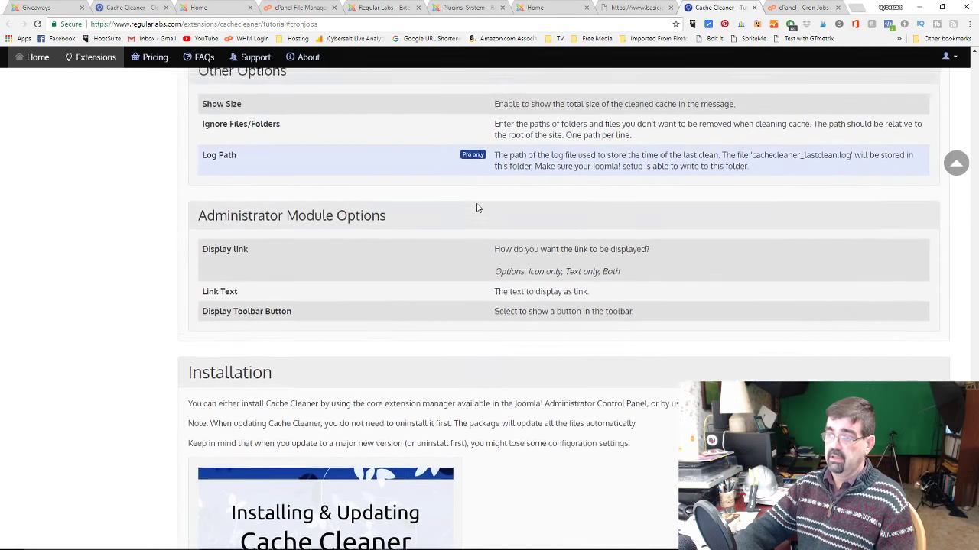
pyautogui.scroll(5, 477, 207)
pyautogui.scroll(-9, 477, 206)
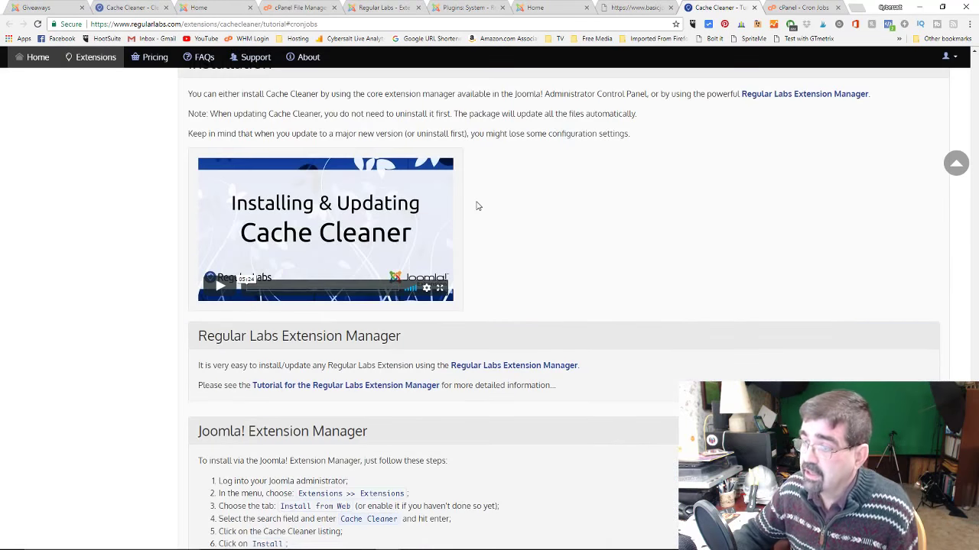
pyautogui.scroll(-8, 481, 203)
pyautogui.scroll(5, 481, 202)
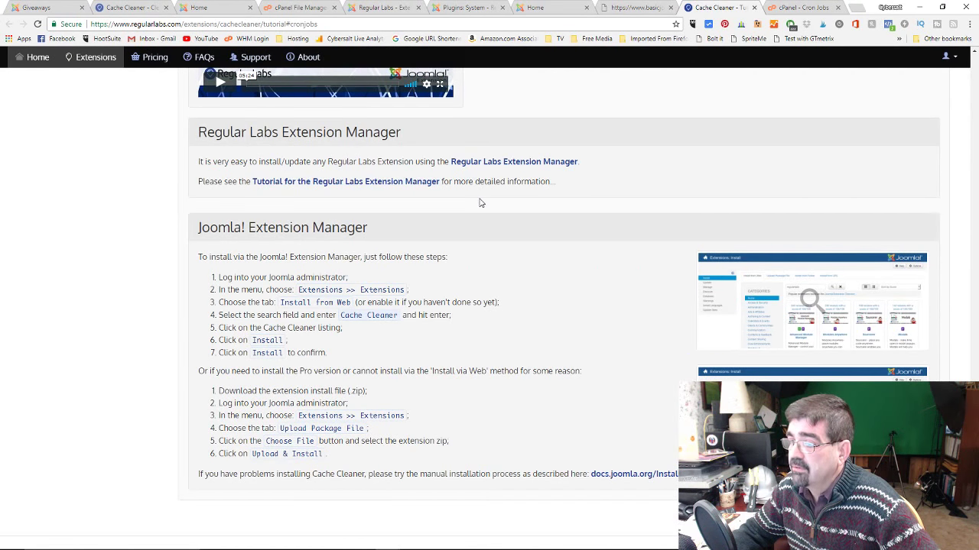
pyautogui.scroll(11, 480, 202)
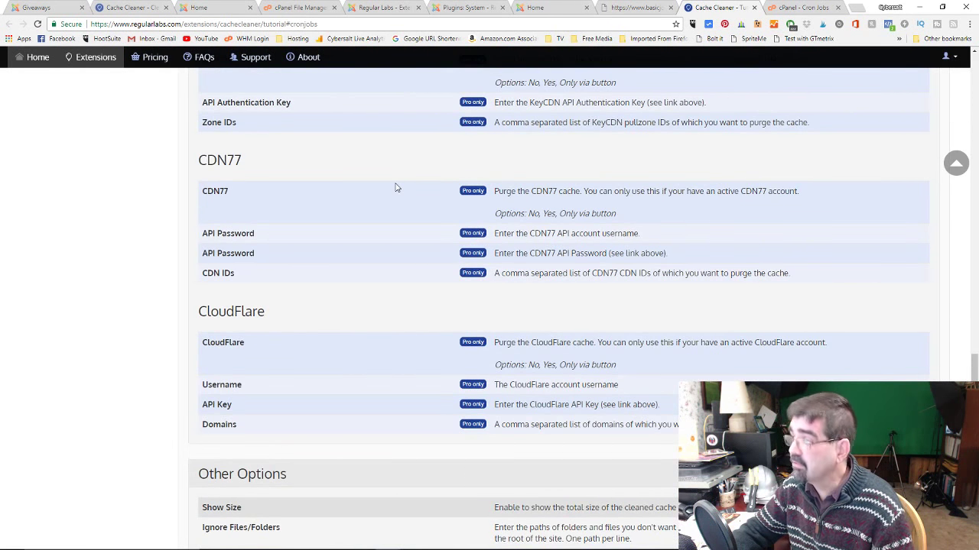
pyautogui.hotkey('ctrl', 'f')
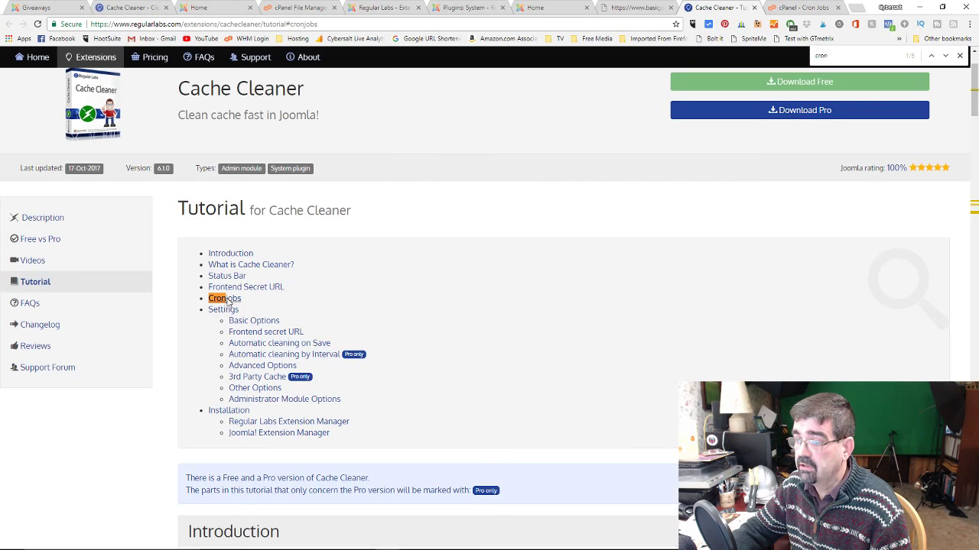
# Jump to the tutorial's Cronjobs section with the wget command for the break=1 secret URL
pyautogui.click(227, 299)
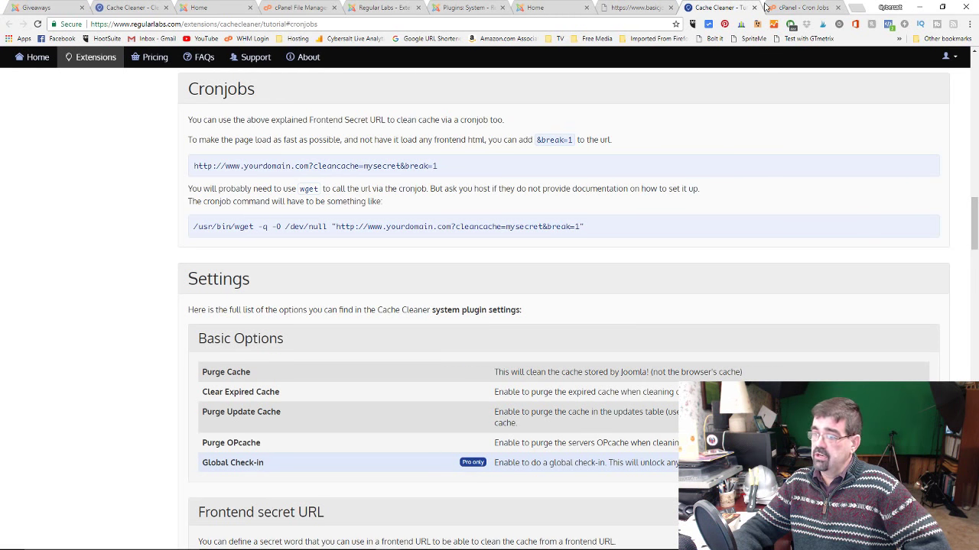
# Switch to the cPanel Cron Jobs page and review it down to the Add New Cron Job form
pyautogui.click(791, 8)
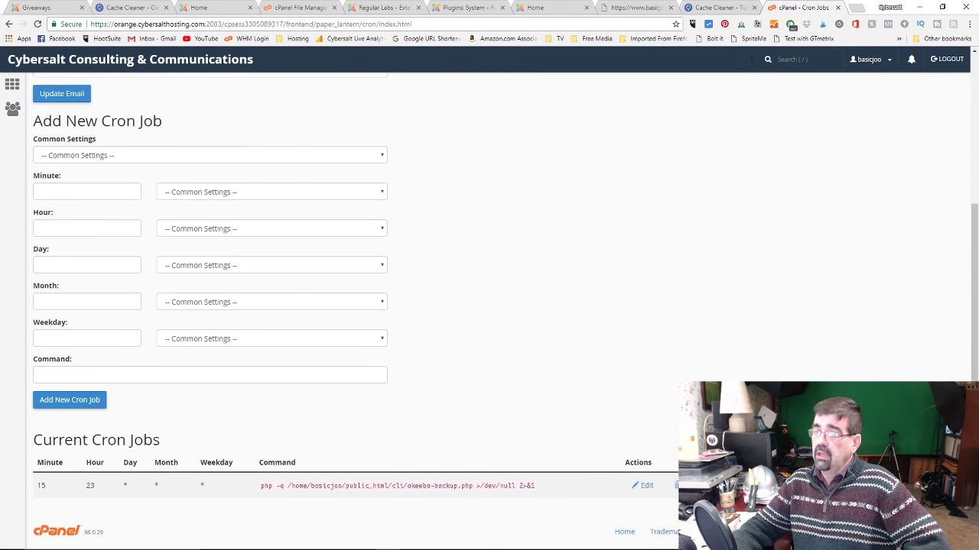
pyautogui.scroll(3, 609, 173)
pyautogui.scroll(1, 610, 173)
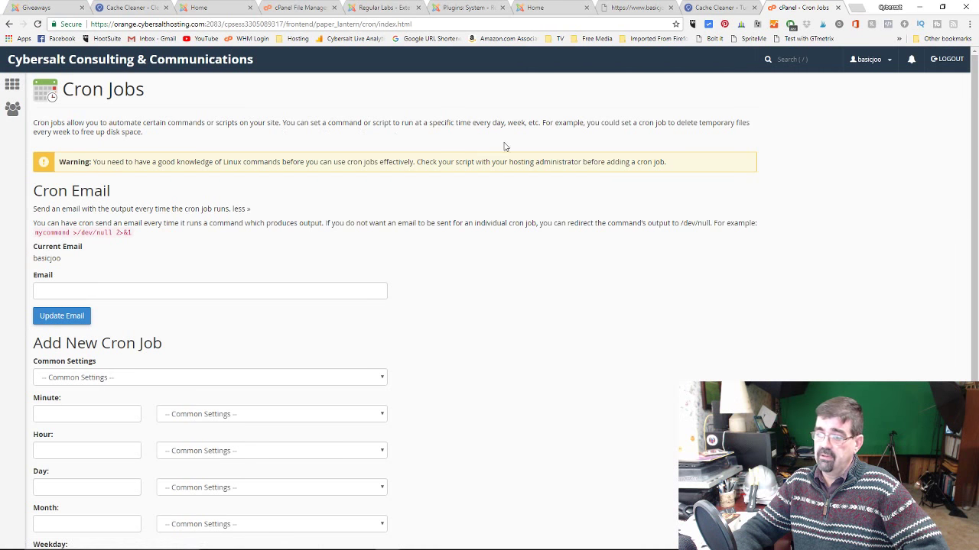
pyautogui.scroll(-3, 545, 146)
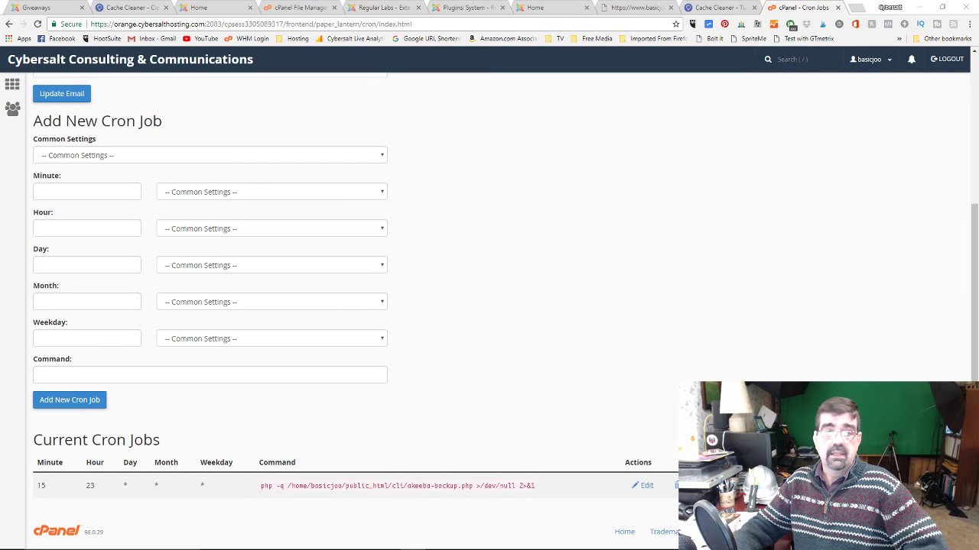
# Copy the full wget -q -O /dev/null cleancache command line from WordPad, then minimize WordPad
pyautogui.hotkey('alt', 'Tab')
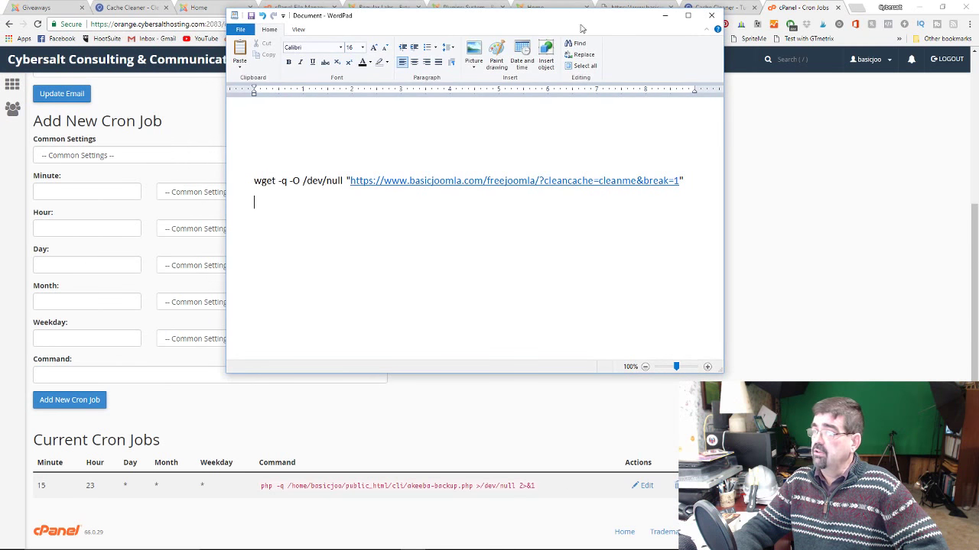
pyautogui.click(687, 20)
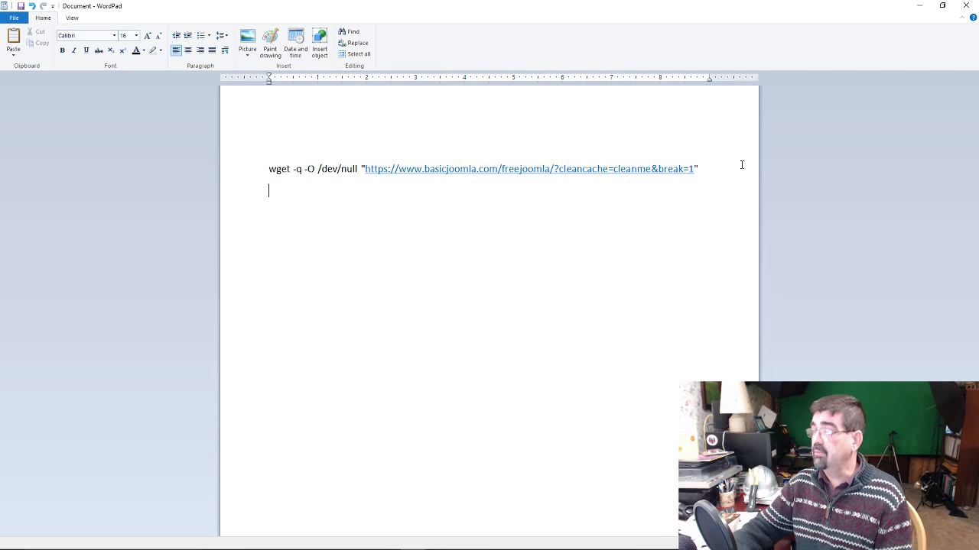
pyautogui.moveTo(710, 168); pyautogui.dragTo(280, 168)
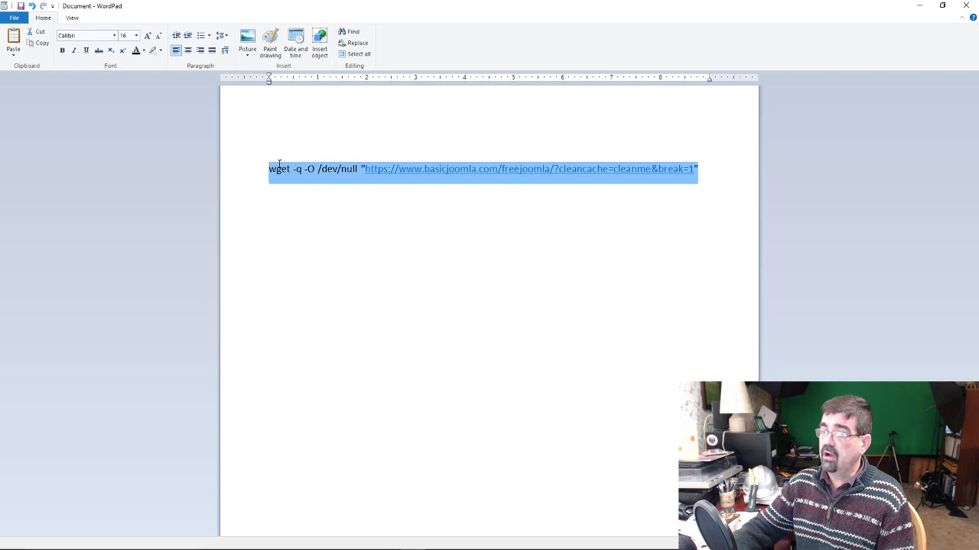
pyautogui.rightClick(283, 168)
pyautogui.click(309, 185)
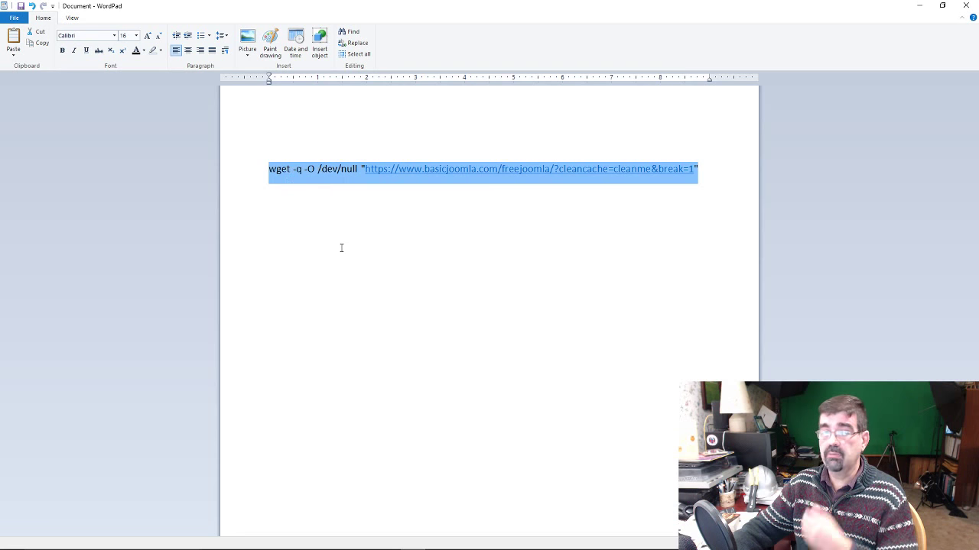
pyautogui.click(918, 9)
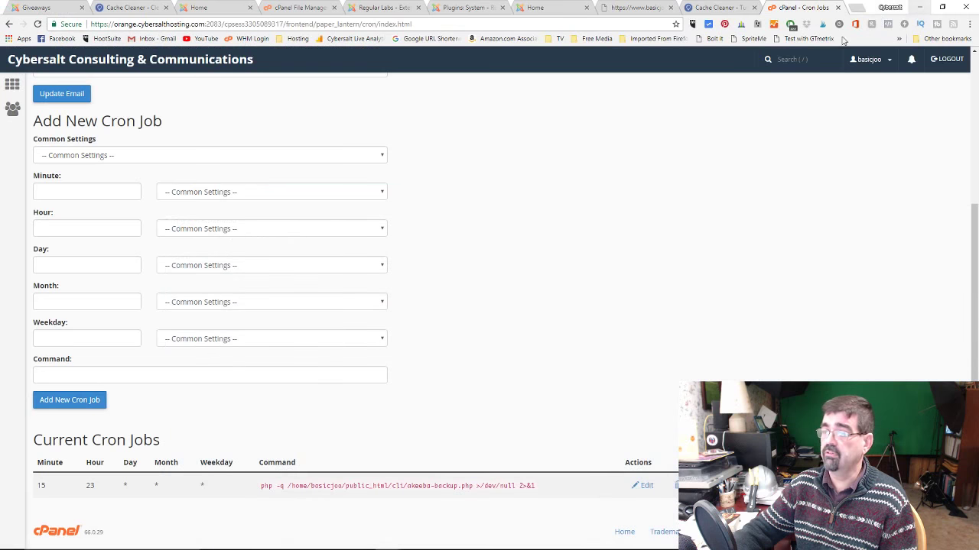
# Paste the wget command with the cleancache=cleanme&break=1 URL into the new cron job's Command field
pyautogui.click(714, 7)
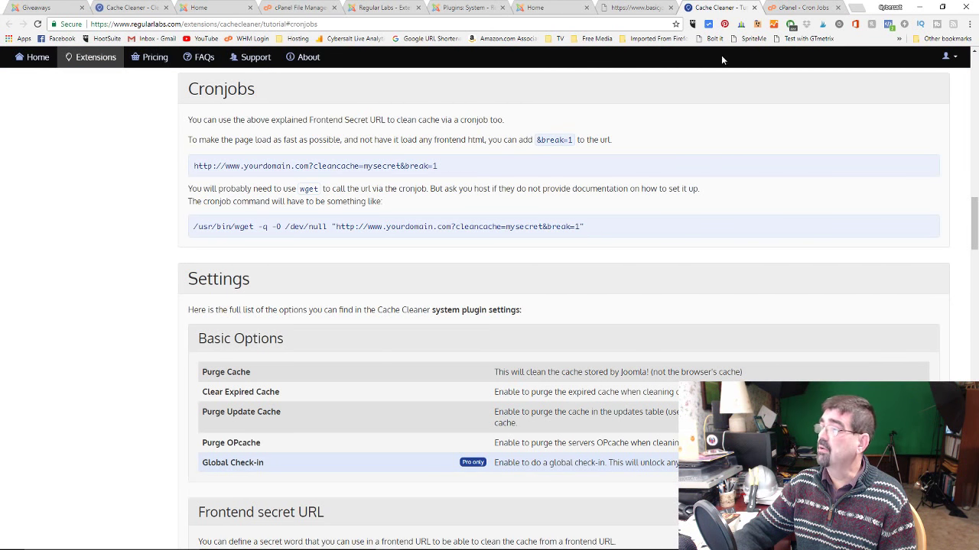
pyautogui.click(791, 9)
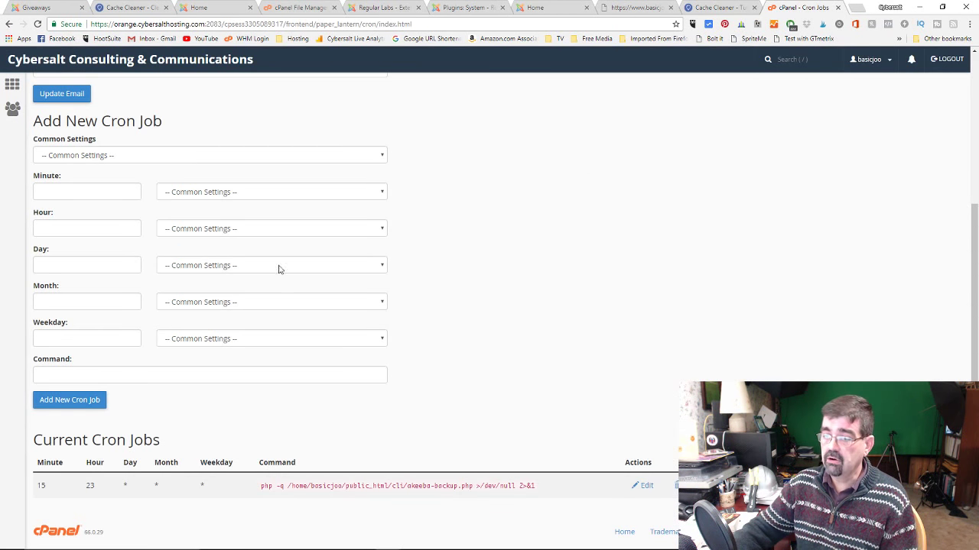
pyautogui.click(173, 376)
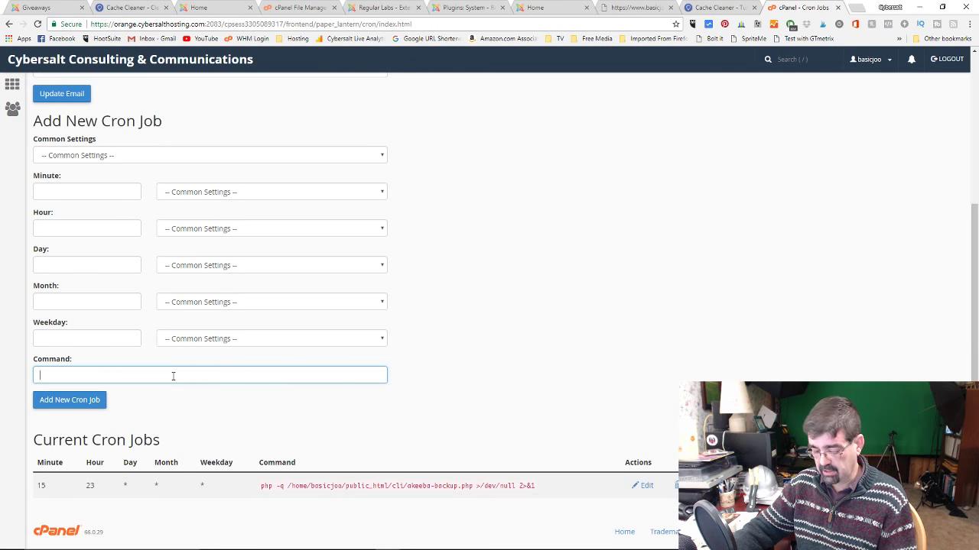
pyautogui.hotkey('ctrl', 'v')
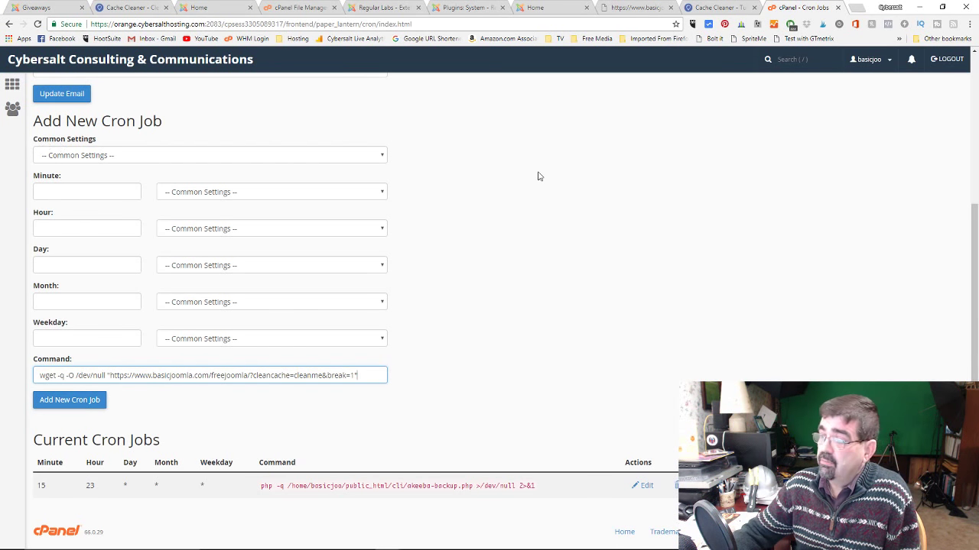
pyautogui.click(384, 157)
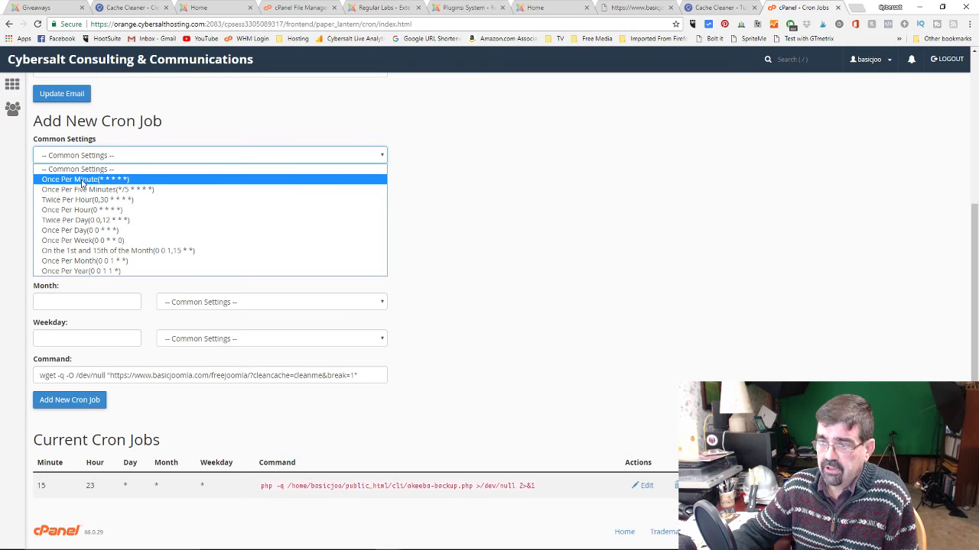
# Set the schedule to Once Per Minute (* * * * *) and add the cron job
pyautogui.click(82, 179)
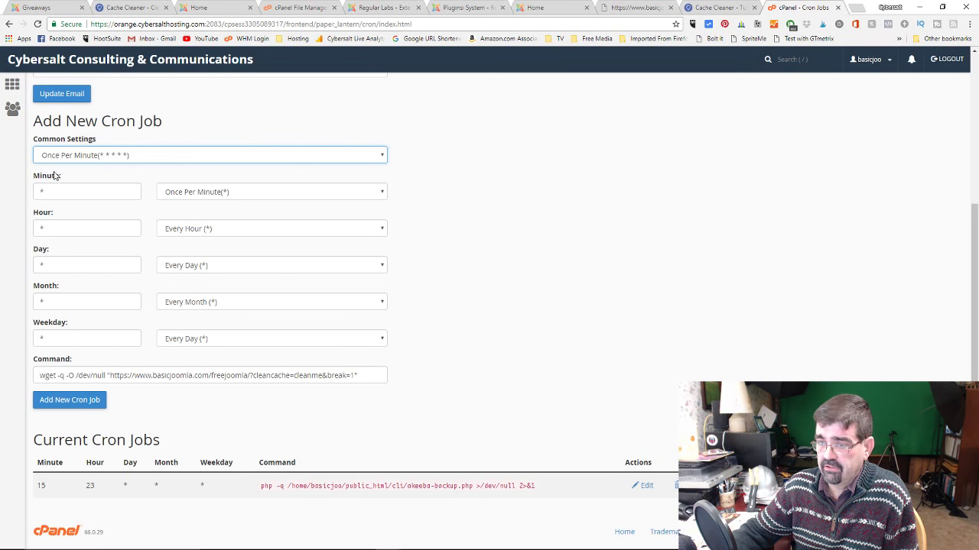
pyautogui.click(63, 407)
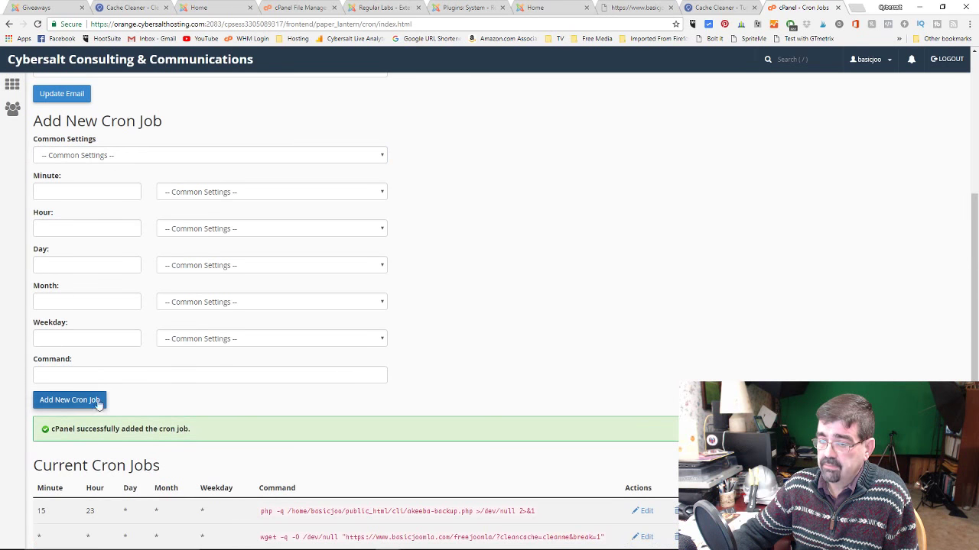
pyautogui.scroll(-1, 579, 246)
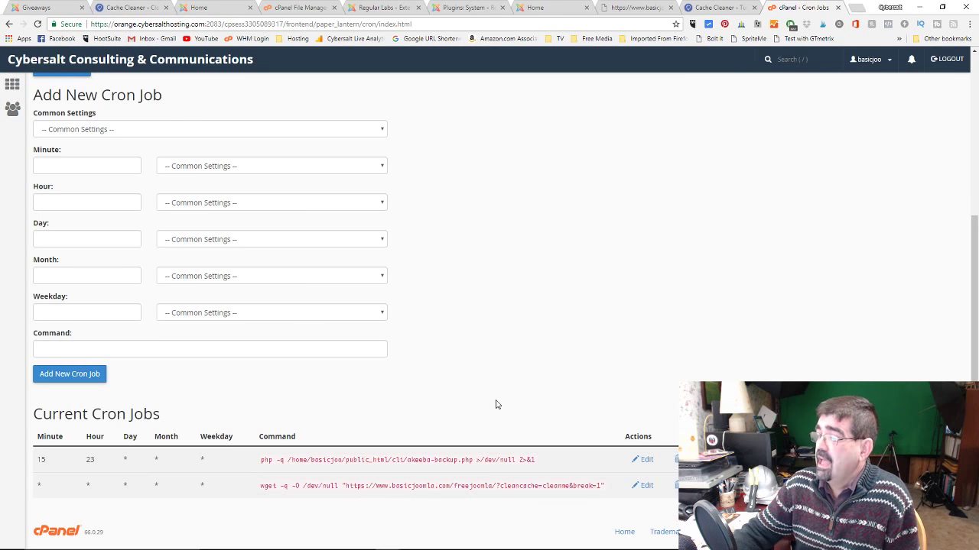
# View the site's Giveaways page, then return to the cache folder in File Manager
pyautogui.click(23, 7)
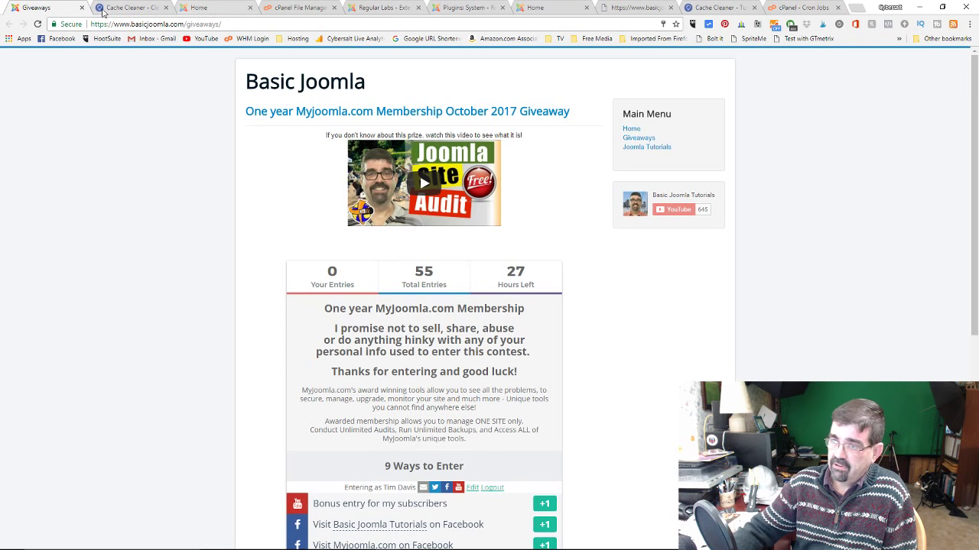
pyautogui.click(288, 10)
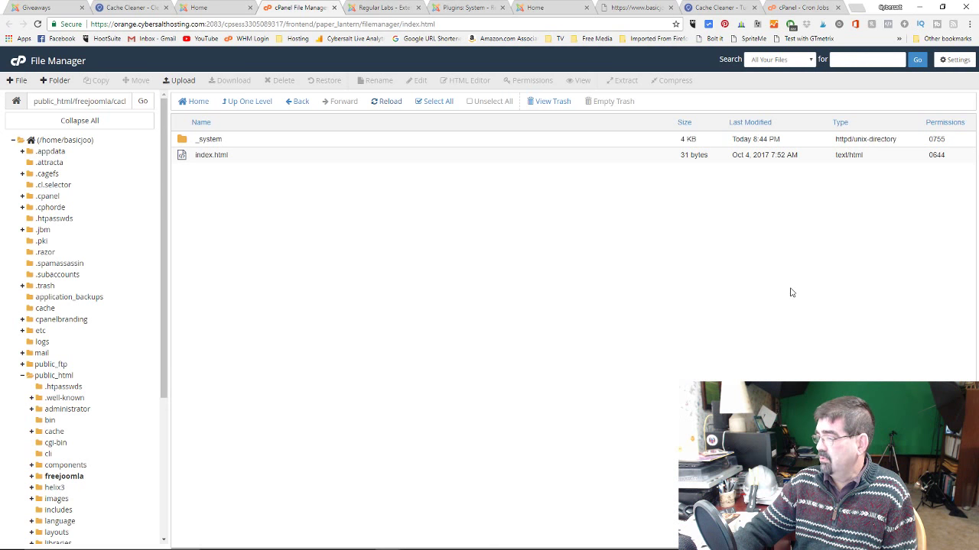
# Reload the cache folder listing to see _system updated to Today 8:50 PM
pyautogui.moveTo(388, 541)
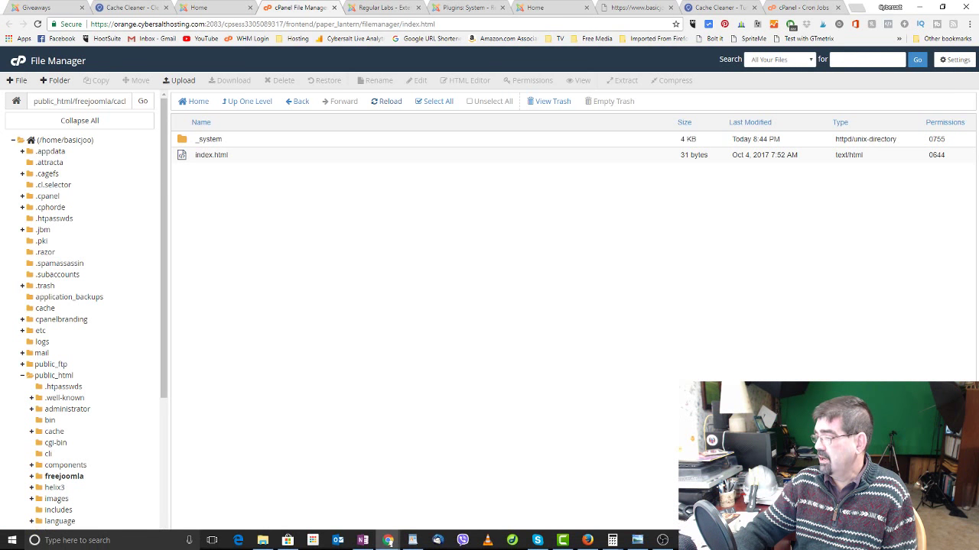
pyautogui.click(385, 102)
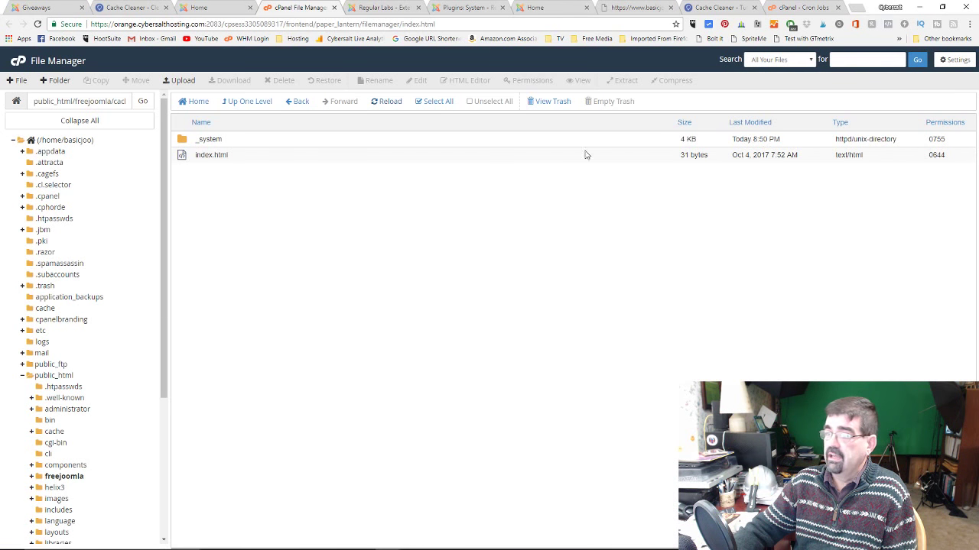